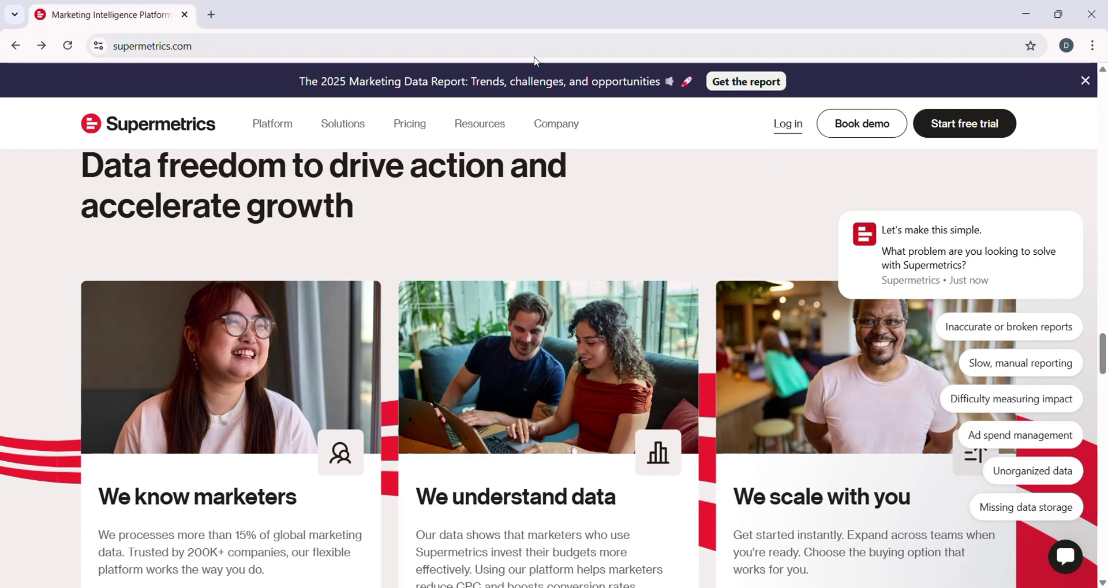
Reload supermetrics.com and jump back to the top hero headline, clearing the chat prompt.
{"action": "key", "text": "F5"}
{"action": "key", "text": "Home"}
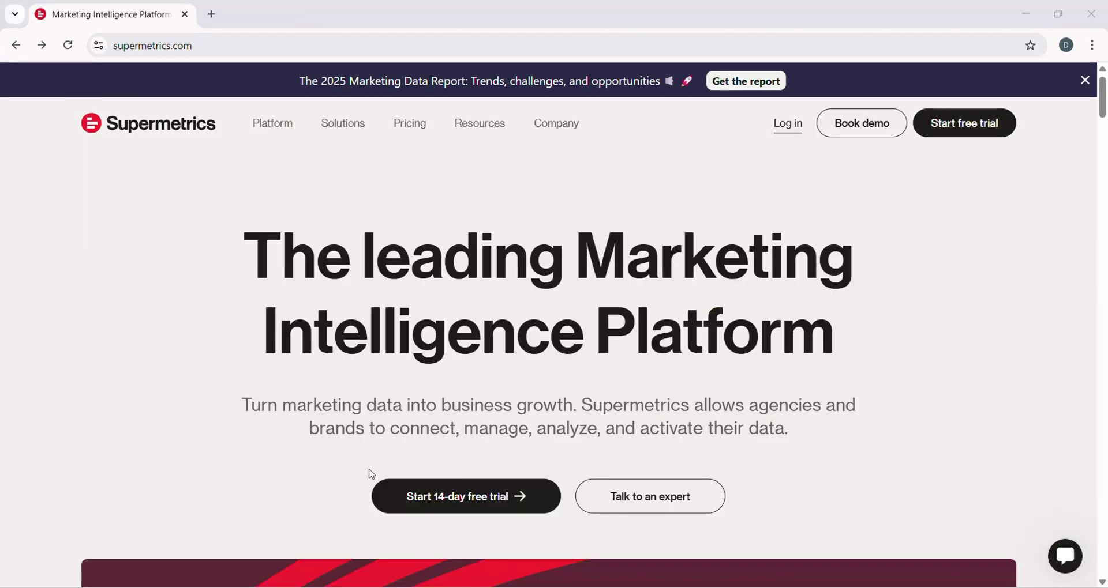
Start the 14-day Google Sheets free trial and register a new account with Continue with Google.
{"action": "left_click", "coordinate": [551, 510]}
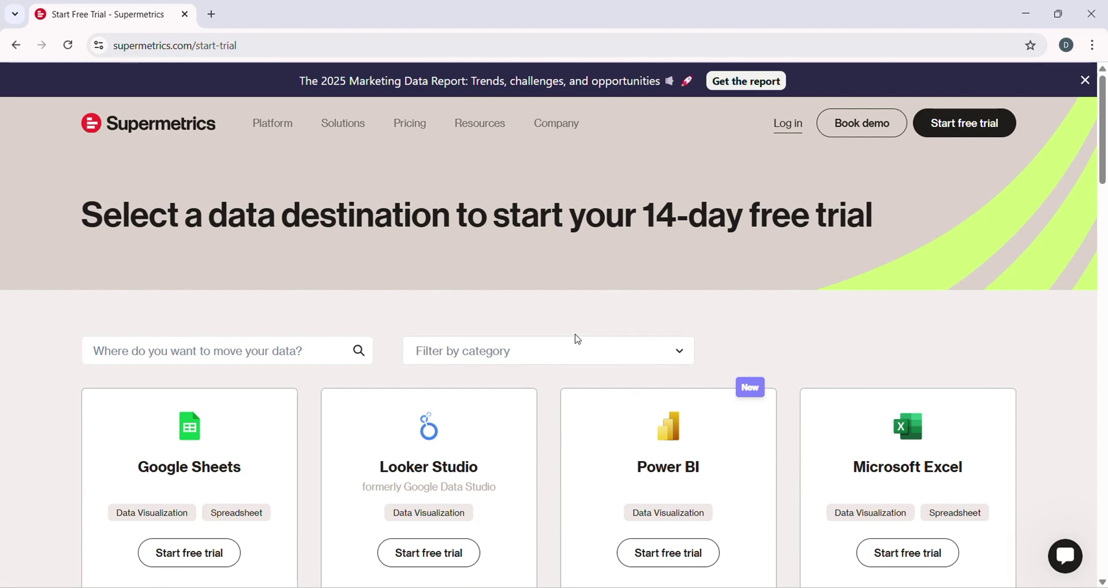
{"action": "scroll", "coordinate": [577, 339], "scroll_direction": "down", "scroll_amount": 2}
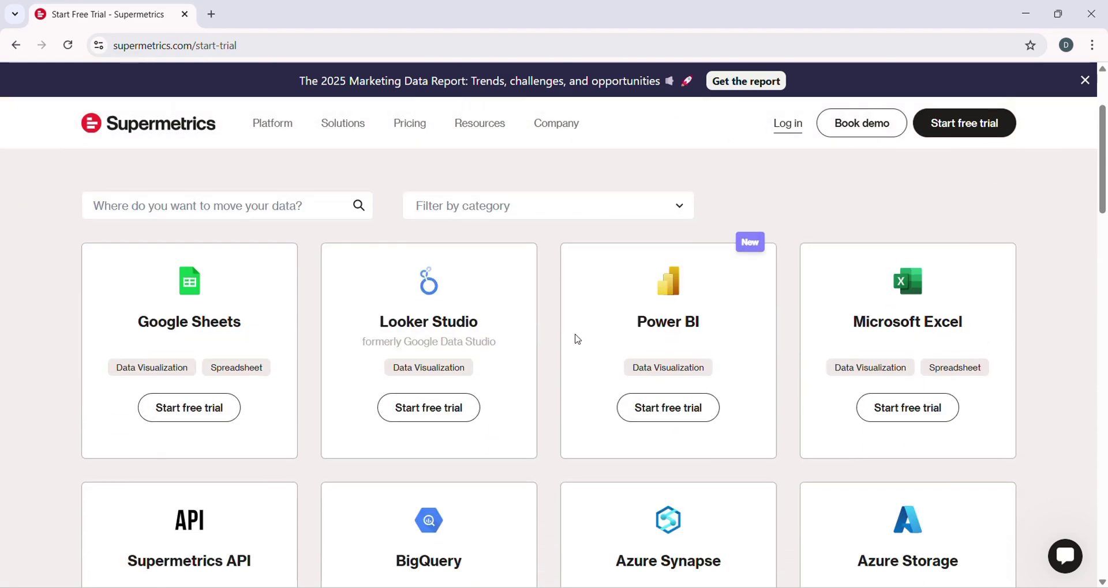
{"action": "scroll", "coordinate": [577, 339], "scroll_direction": "down", "scroll_amount": 6}
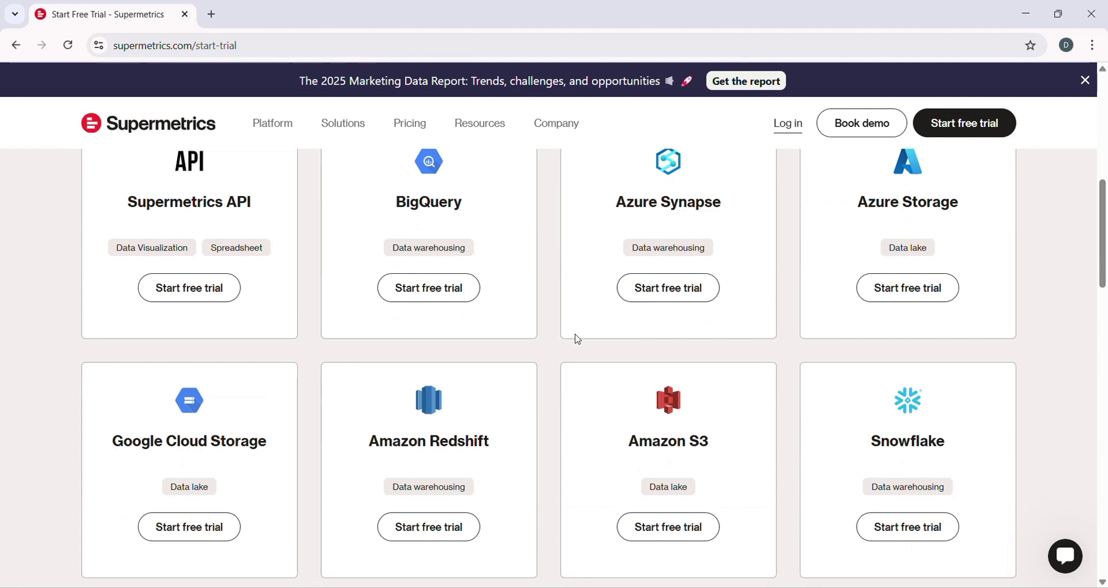
{"action": "scroll", "coordinate": [577, 339], "scroll_direction": "down", "scroll_amount": 5}
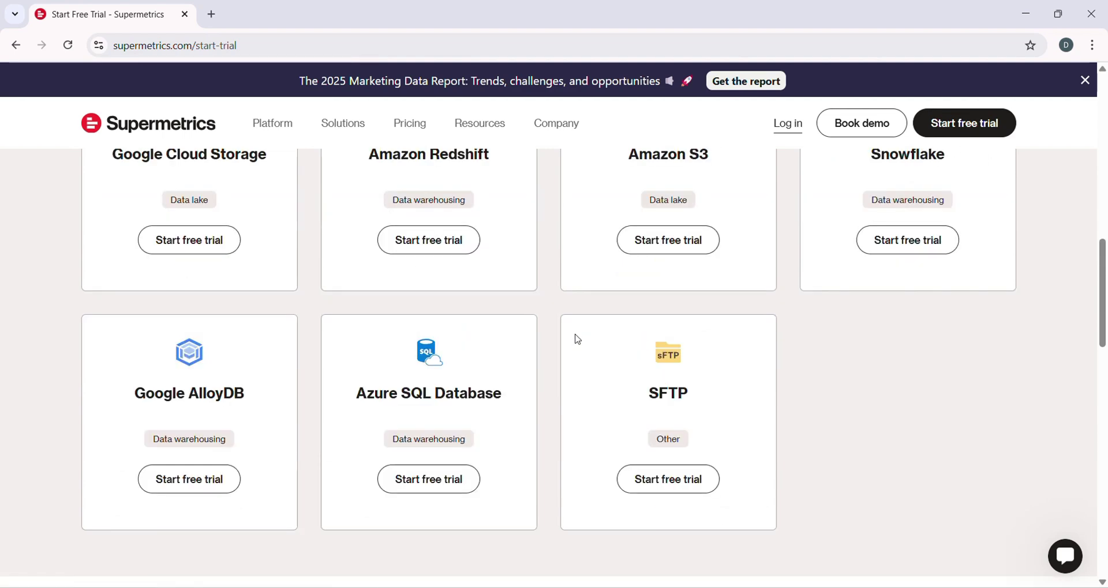
{"action": "scroll", "coordinate": [577, 340], "scroll_direction": "up", "scroll_amount": 11}
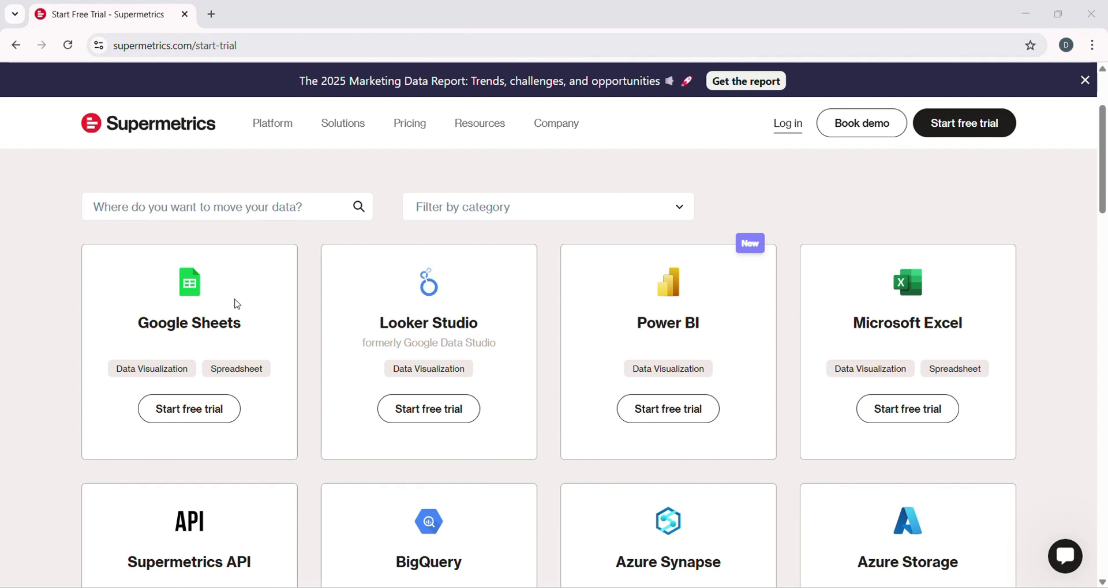
{"action": "left_click", "coordinate": [198, 416]}
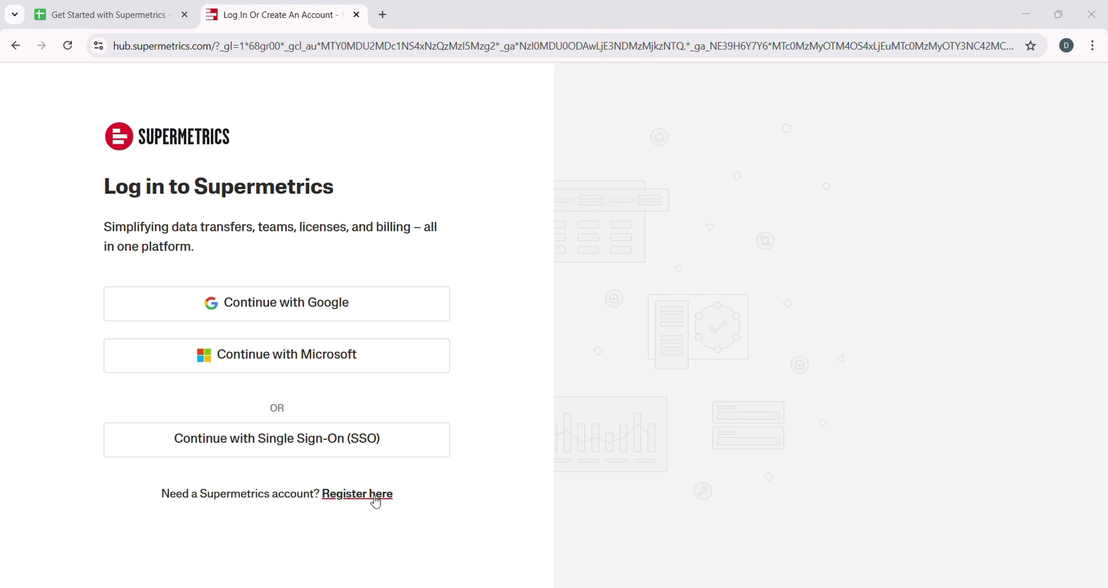
{"action": "left_click", "coordinate": [376, 497]}
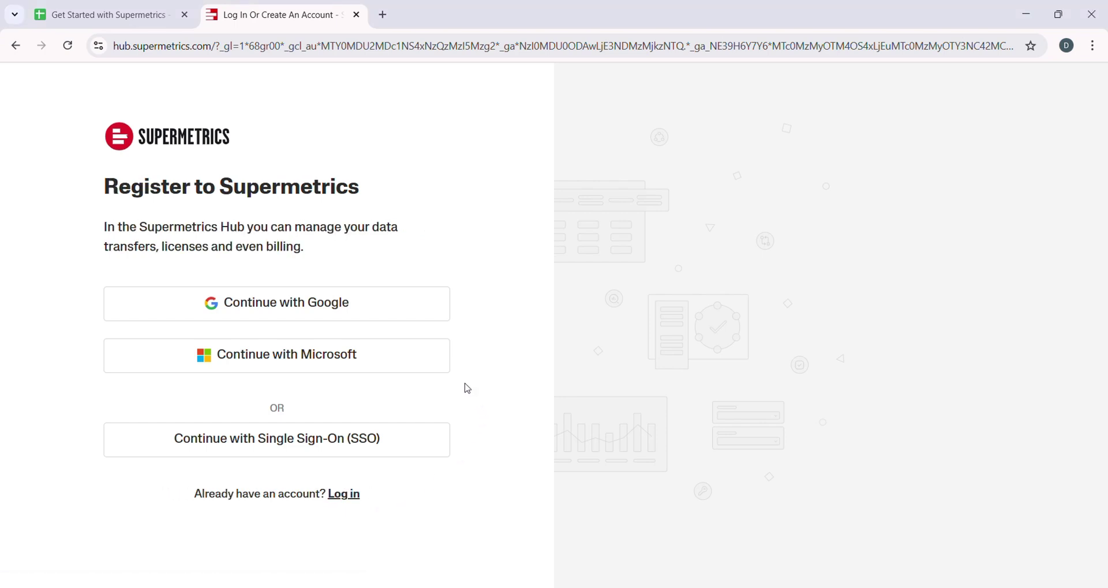
{"action": "left_click", "coordinate": [372, 311]}
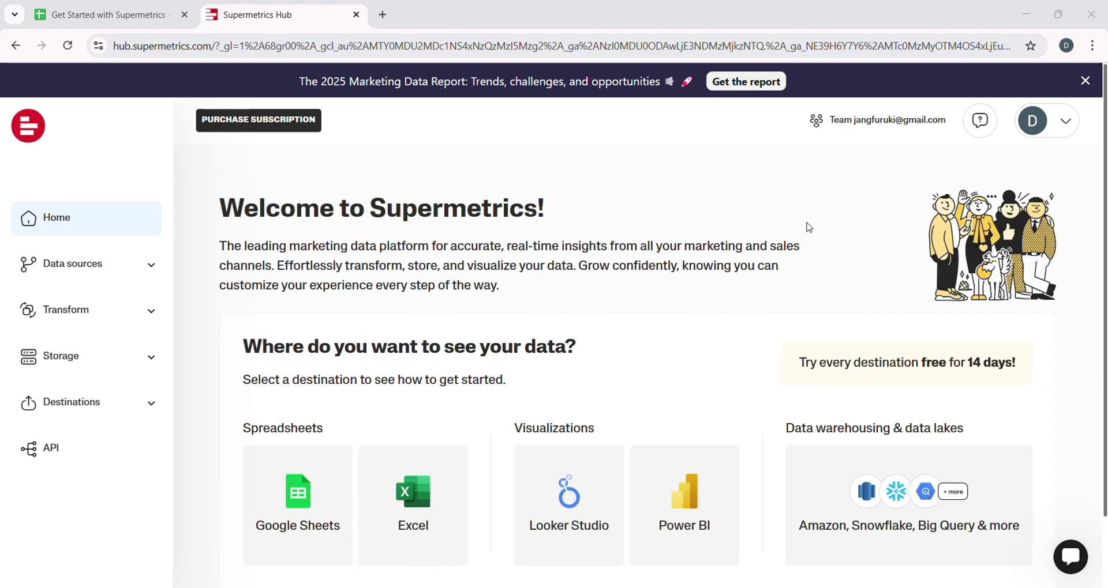
Expand the Storage and Destinations sidebar groups to list their pages.
{"action": "scroll", "coordinate": [677, 264], "scroll_direction": "down", "scroll_amount": 2}
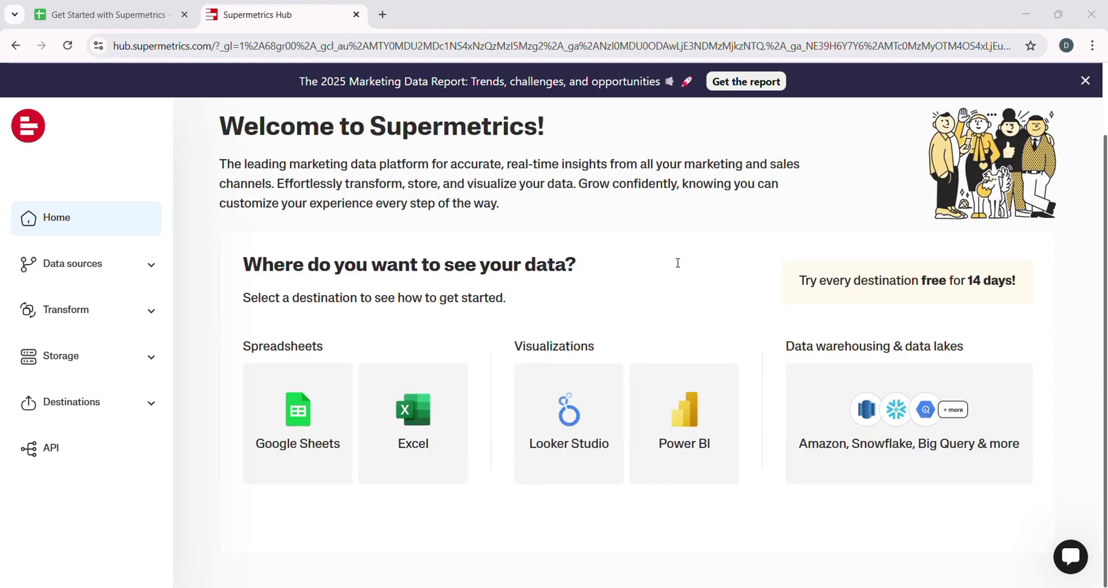
{"action": "scroll", "coordinate": [690, 270], "scroll_direction": "up", "scroll_amount": 2}
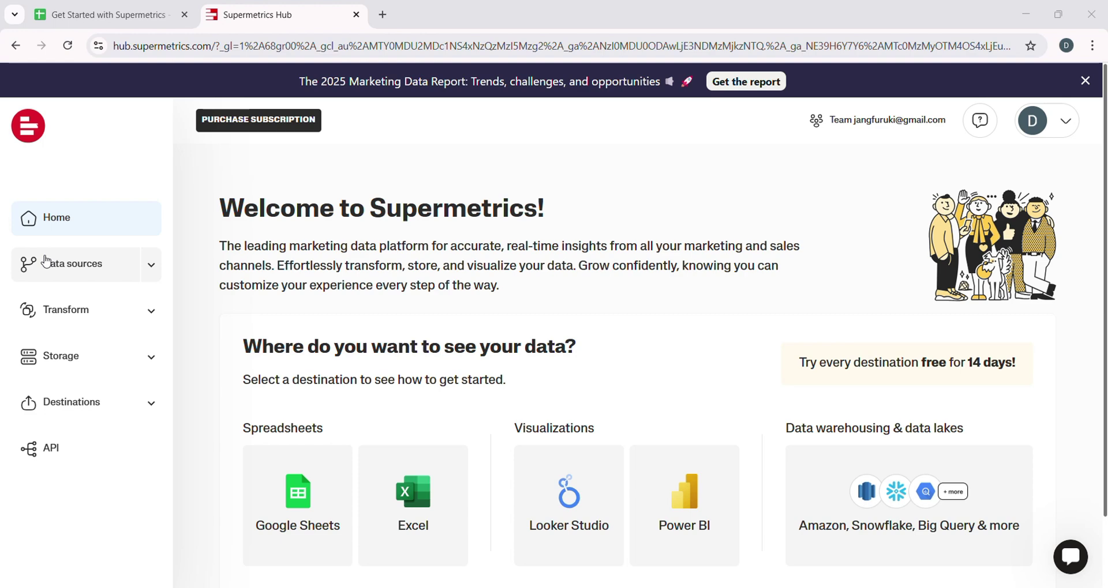
{"action": "left_click", "coordinate": [150, 266]}
{"action": "left_click", "coordinate": [149, 275]}
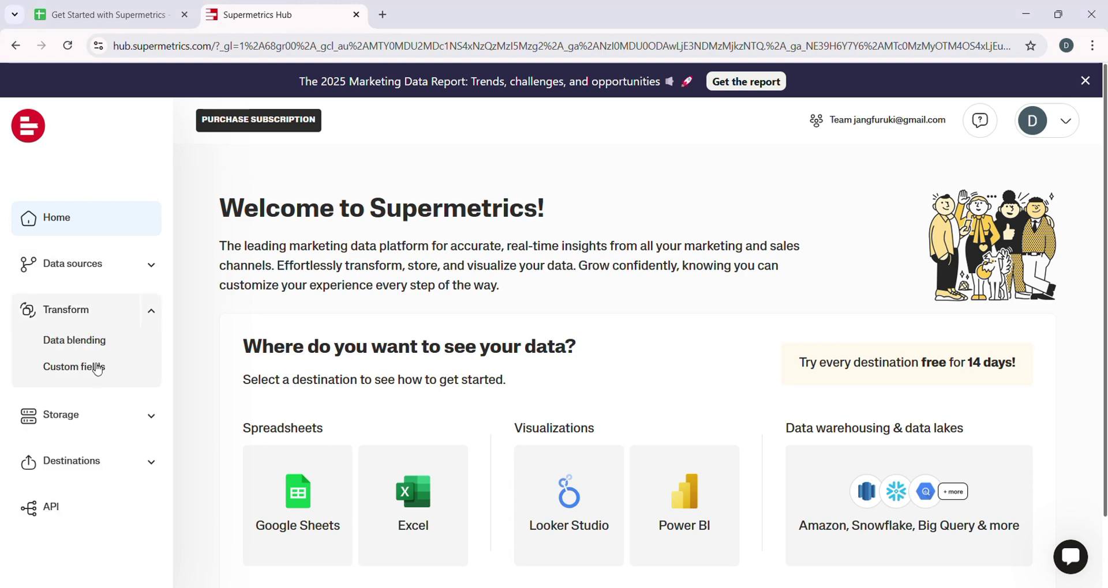
{"action": "left_click", "coordinate": [149, 420]}
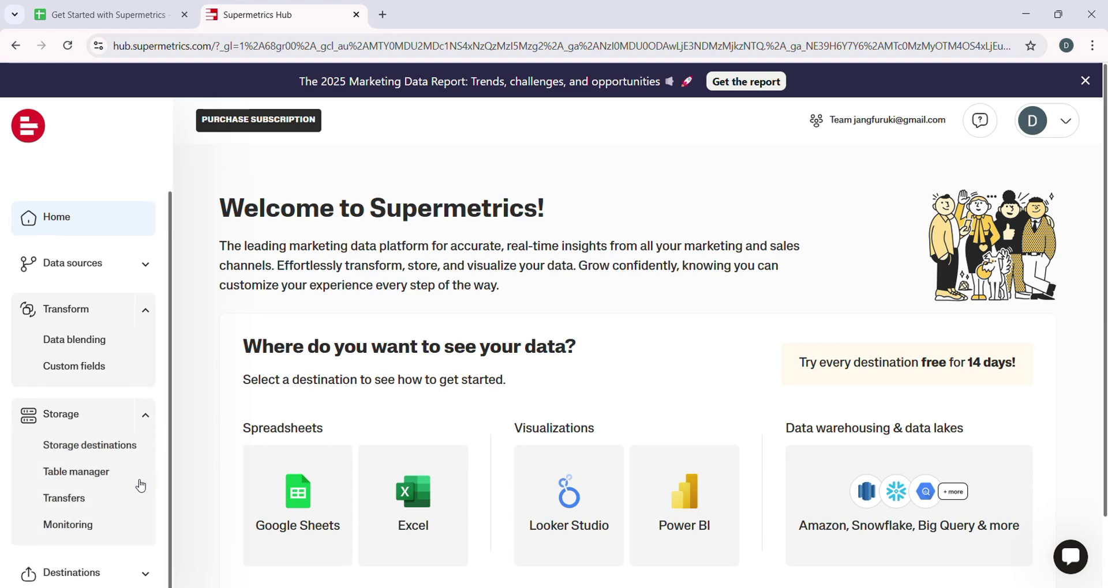
{"action": "scroll", "coordinate": [139, 486], "scroll_direction": "down", "scroll_amount": 1}
{"action": "left_click", "coordinate": [141, 548]}
{"action": "scroll", "coordinate": [116, 529], "scroll_direction": "down", "scroll_amount": 5}
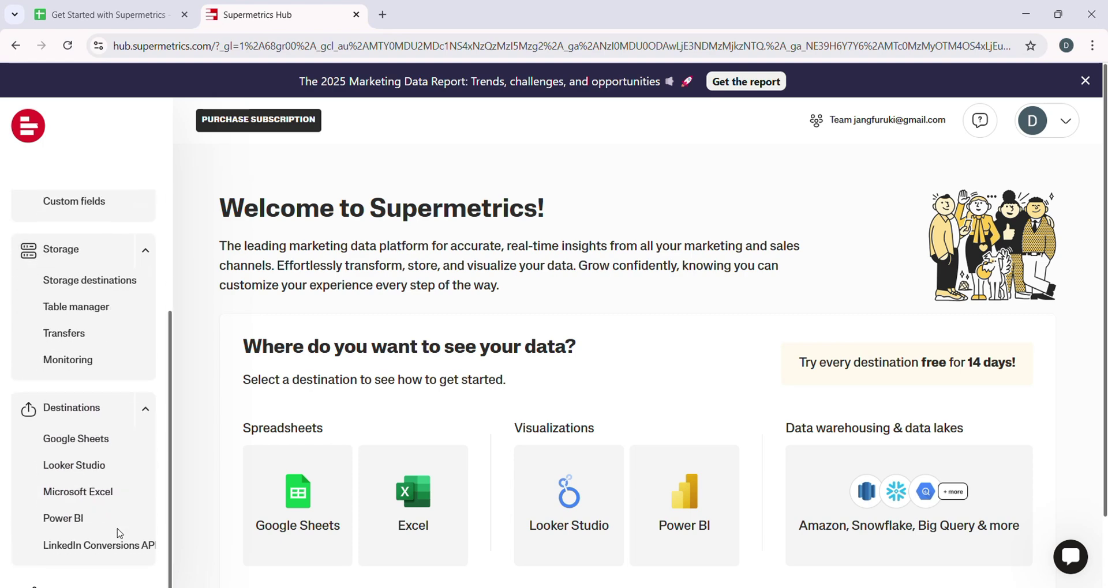
{"action": "scroll", "coordinate": [116, 525], "scroll_direction": "up", "scroll_amount": 4}
{"action": "scroll", "coordinate": [116, 519], "scroll_direction": "up", "scroll_amount": 2}
Preview the Data blending page and then the Custom fields page.
{"action": "left_click", "coordinate": [115, 349]}
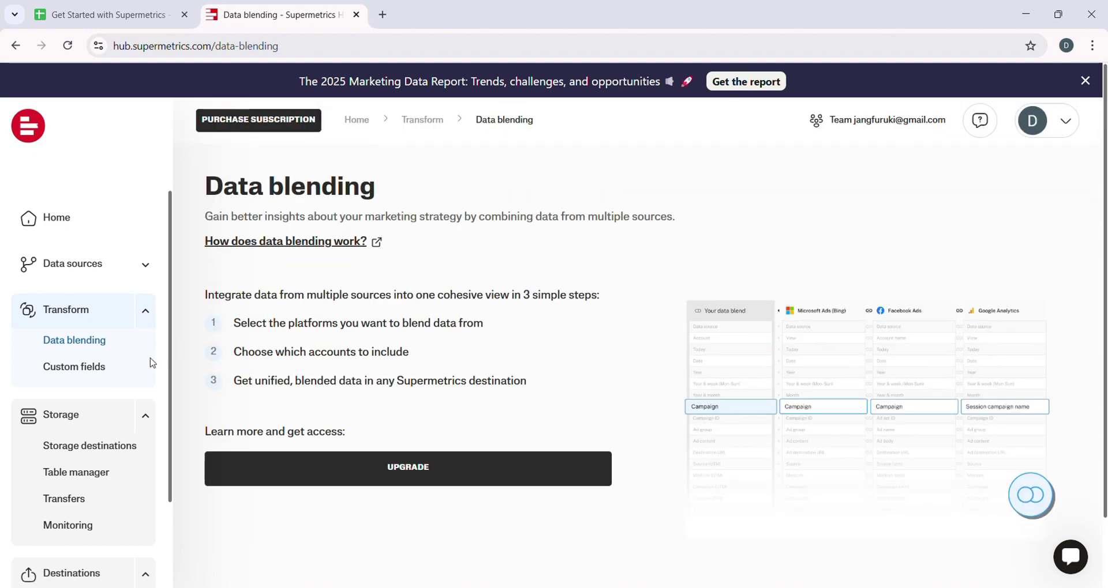
{"action": "left_click", "coordinate": [98, 375]}
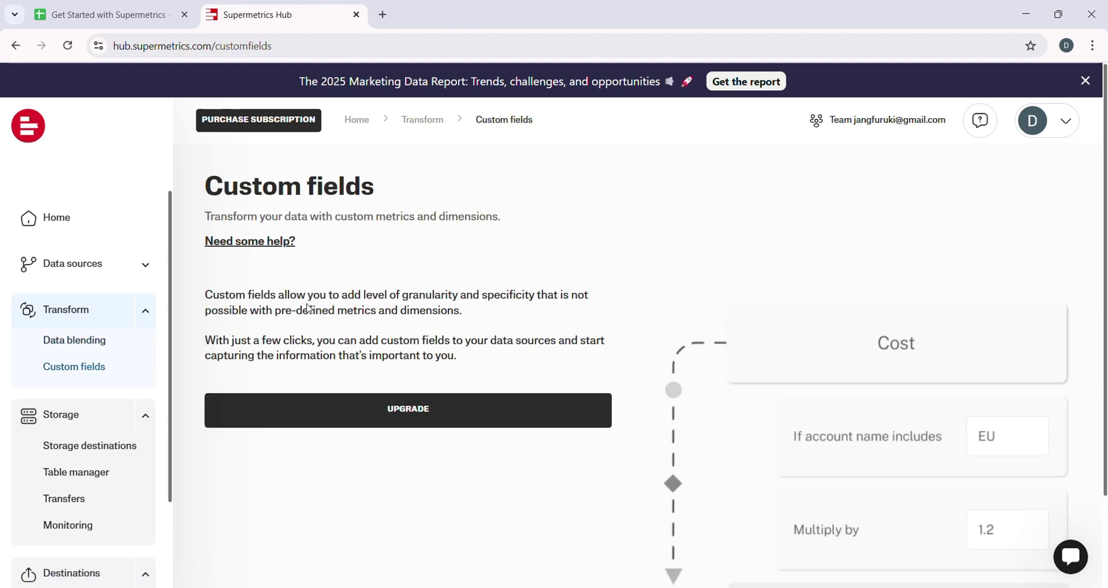
{"action": "scroll", "coordinate": [306, 303], "scroll_direction": "down", "scroll_amount": 2}
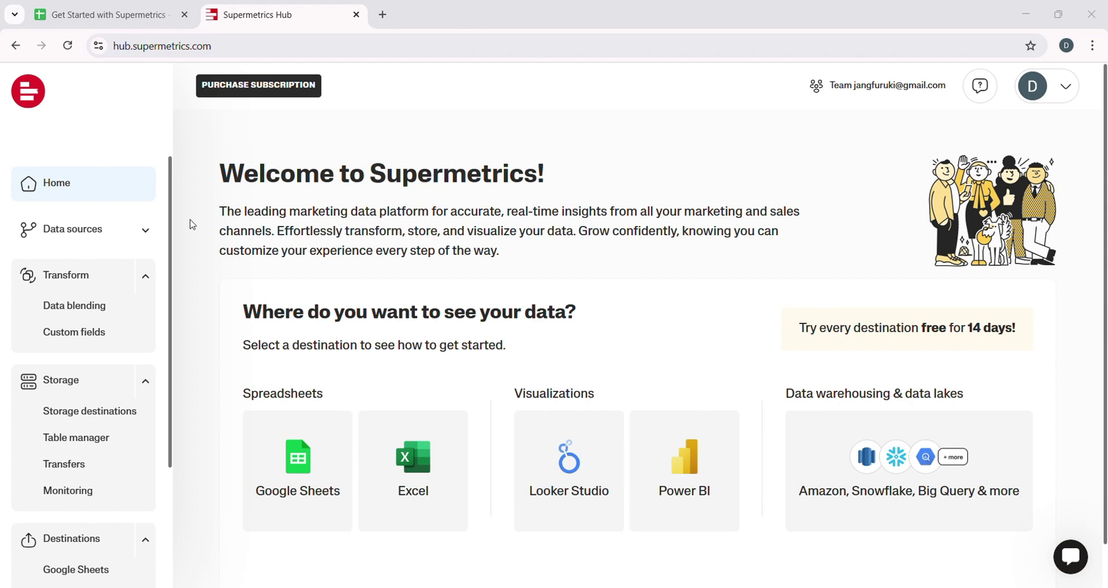
Open the Data sources page and browse the list of available connectors.
{"action": "left_click", "coordinate": [95, 234]}
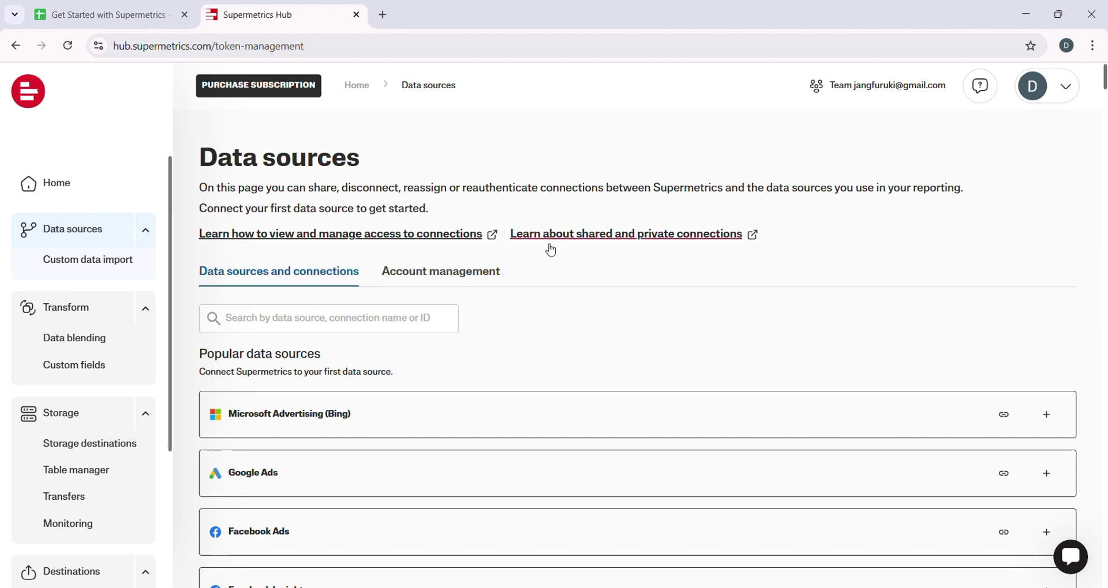
{"action": "scroll", "coordinate": [546, 266], "scroll_direction": "down", "scroll_amount": 5}
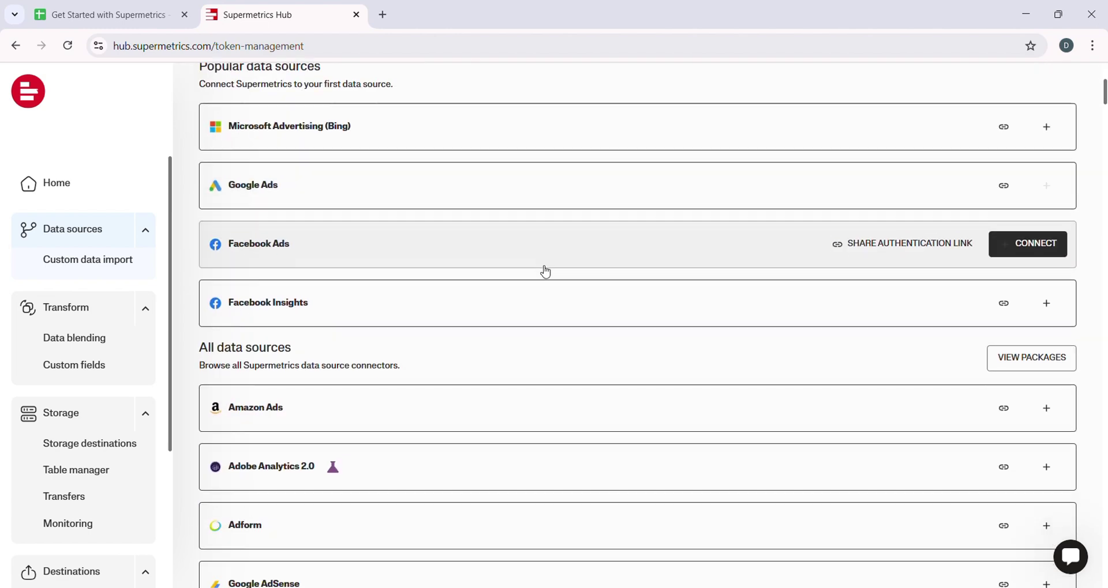
{"action": "scroll", "coordinate": [544, 288], "scroll_direction": "down", "scroll_amount": 5}
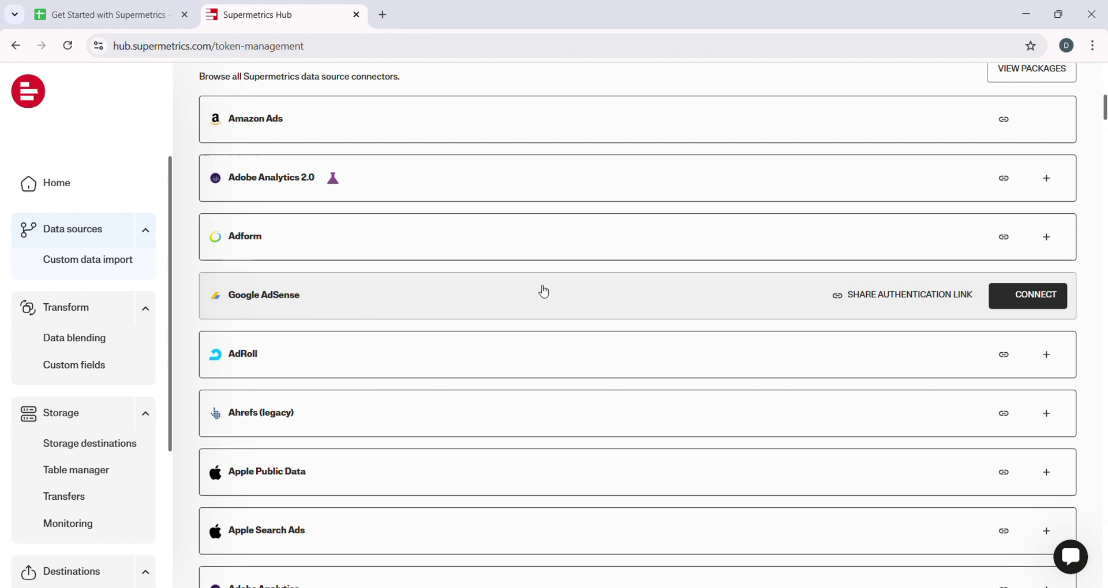
{"action": "scroll", "coordinate": [544, 292], "scroll_direction": "down", "scroll_amount": 10}
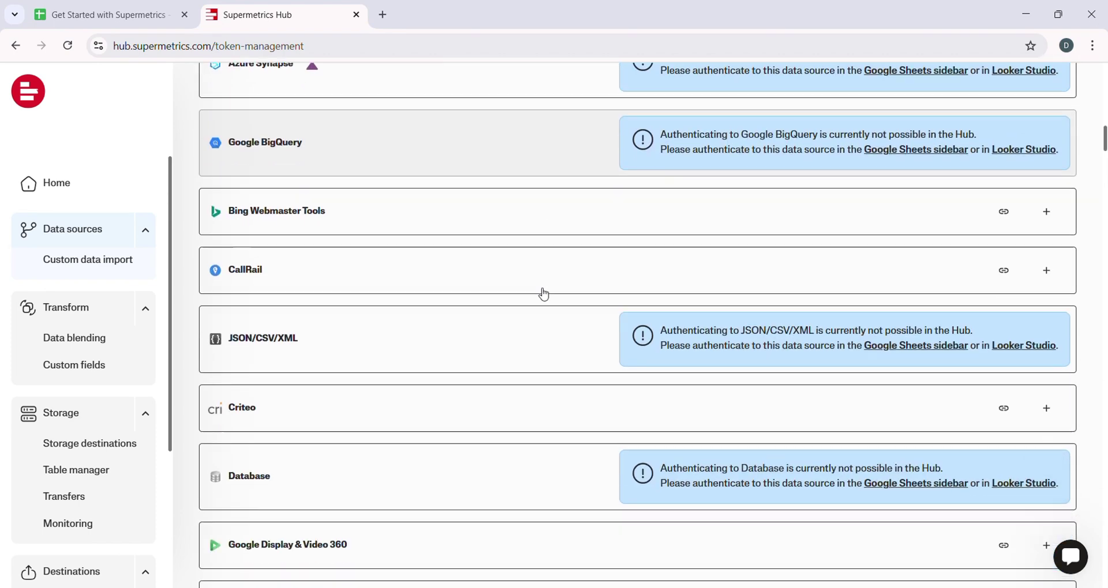
{"action": "scroll", "coordinate": [544, 295], "scroll_direction": "down", "scroll_amount": 8}
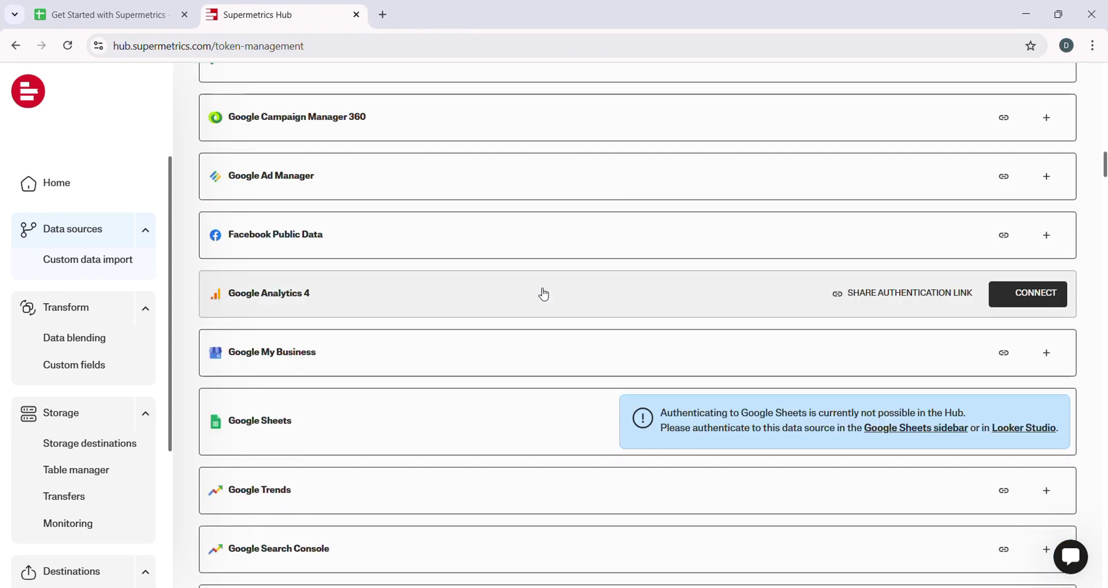
{"action": "scroll", "coordinate": [544, 295], "scroll_direction": "up", "scroll_amount": 20}
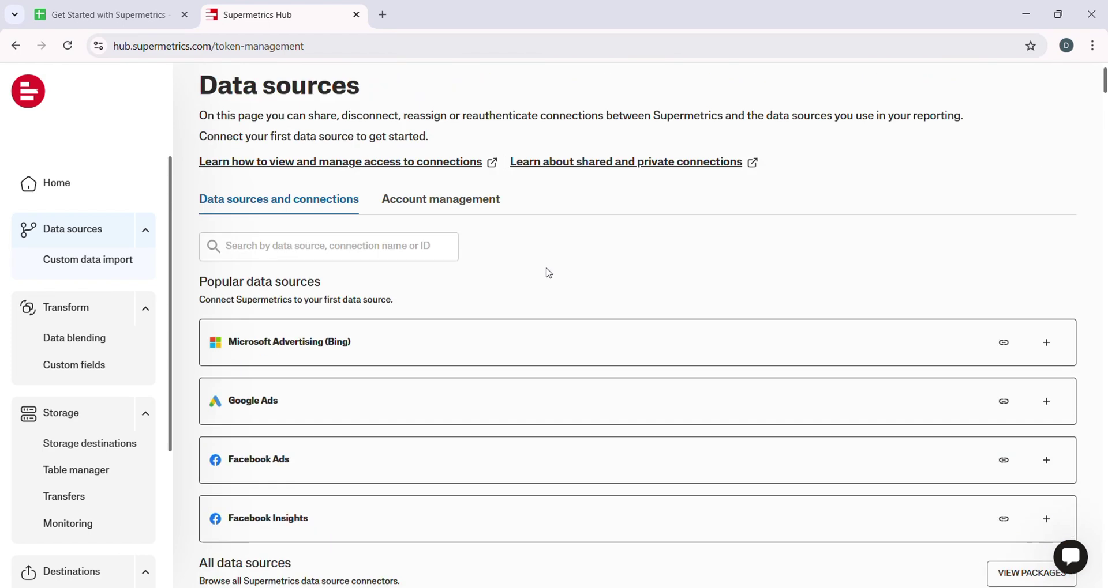
{"action": "scroll", "coordinate": [462, 64], "scroll_direction": "up", "scroll_amount": 2}
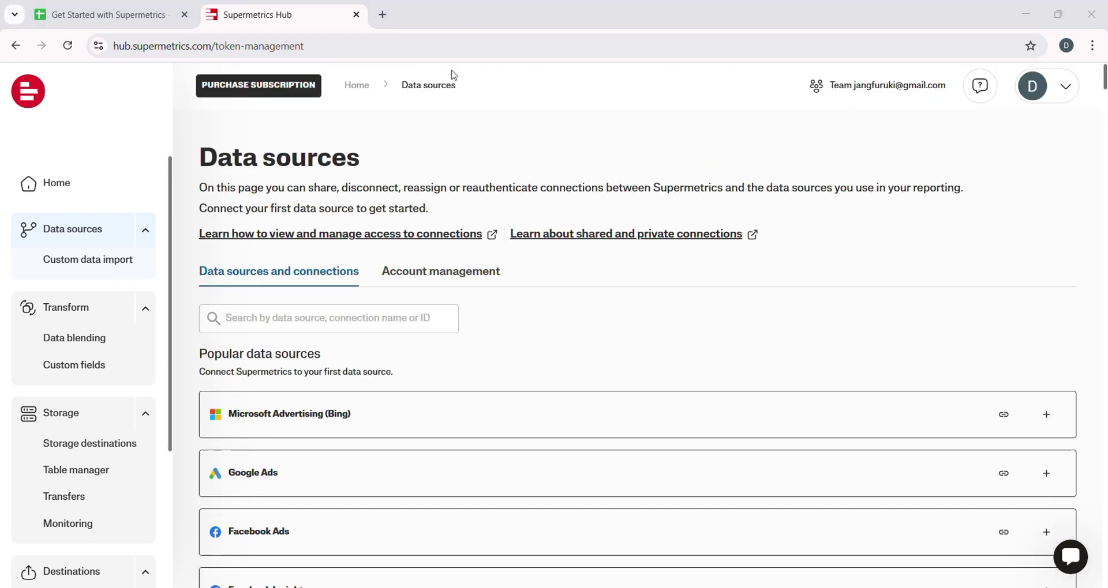
Search the data sources for 'google analytics' so only Google Analytics 4 remains.
{"action": "left_click", "coordinate": [373, 317]}
{"action": "type", "text": "google"}
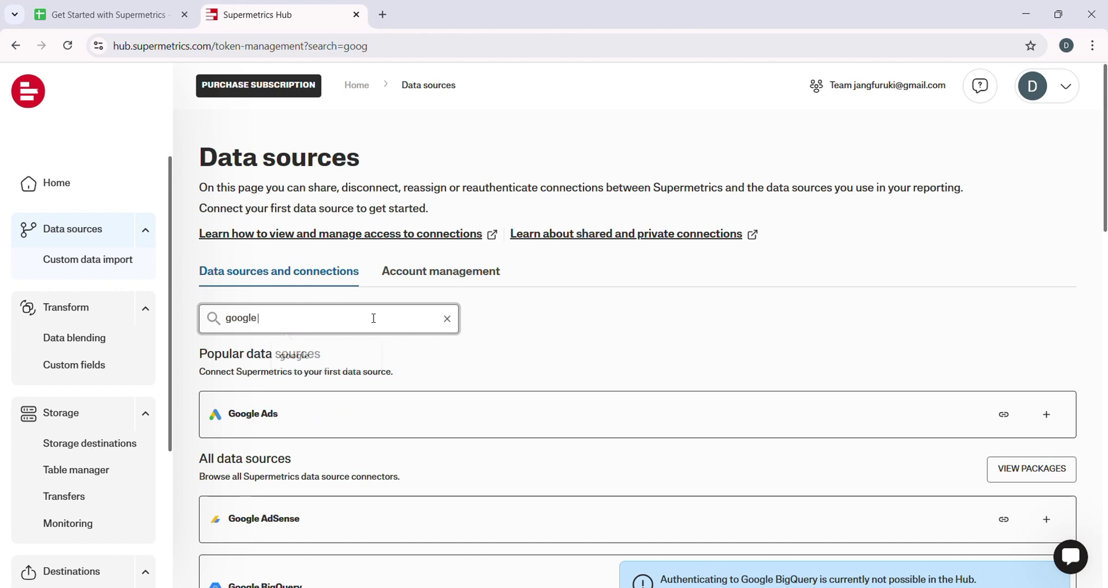
{"action": "type", "text": " analytics"}
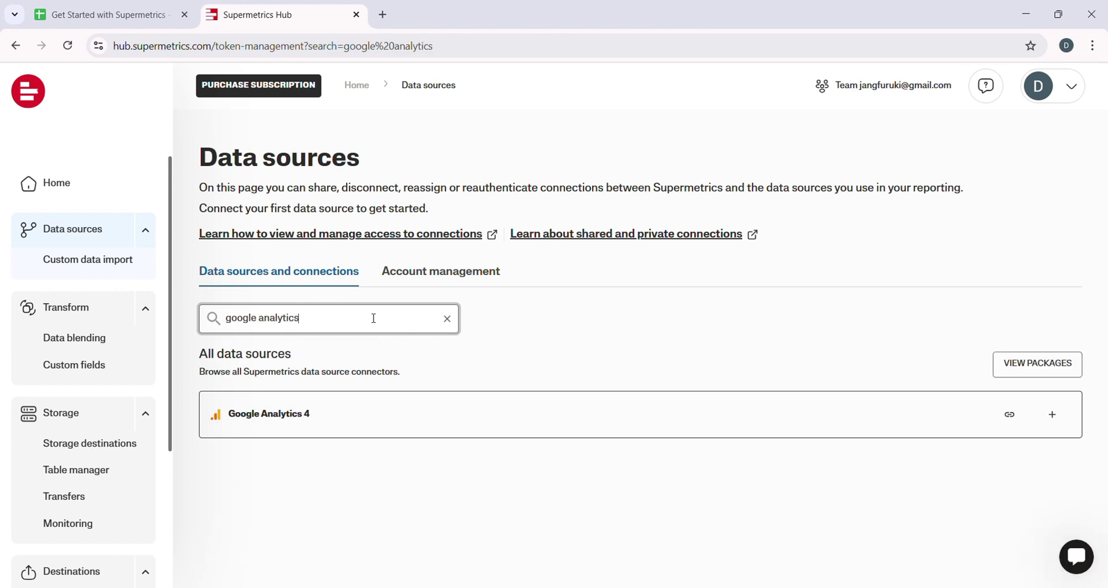
{"action": "mouse_move", "coordinate": [367, 416]}
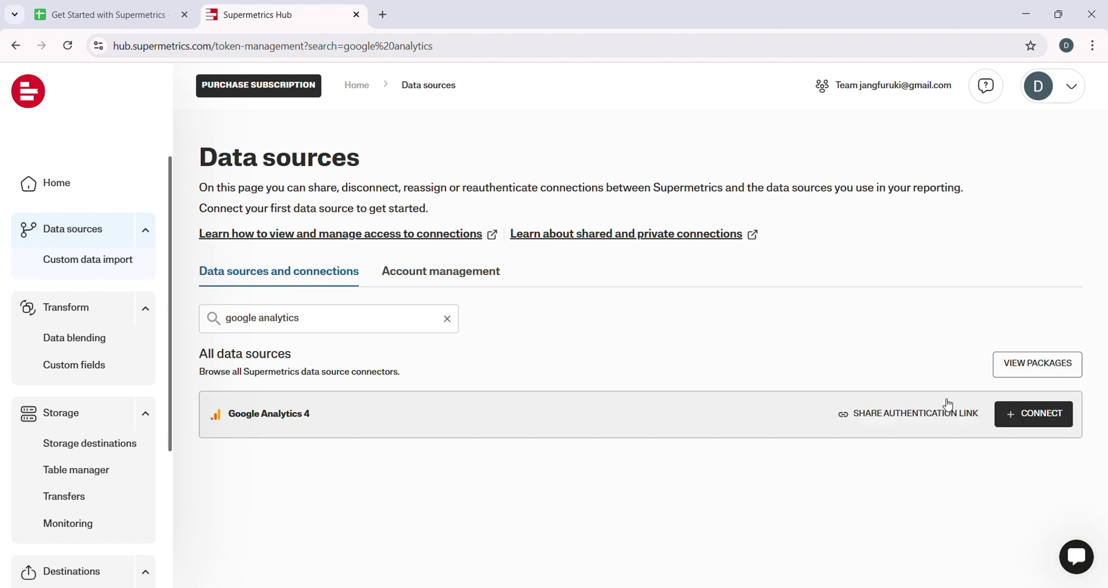
Try connecting Google Analytics 4 with Google sign-in, hit no-accounts-found, and return to the Hub tab.
{"action": "left_click", "coordinate": [1054, 420]}
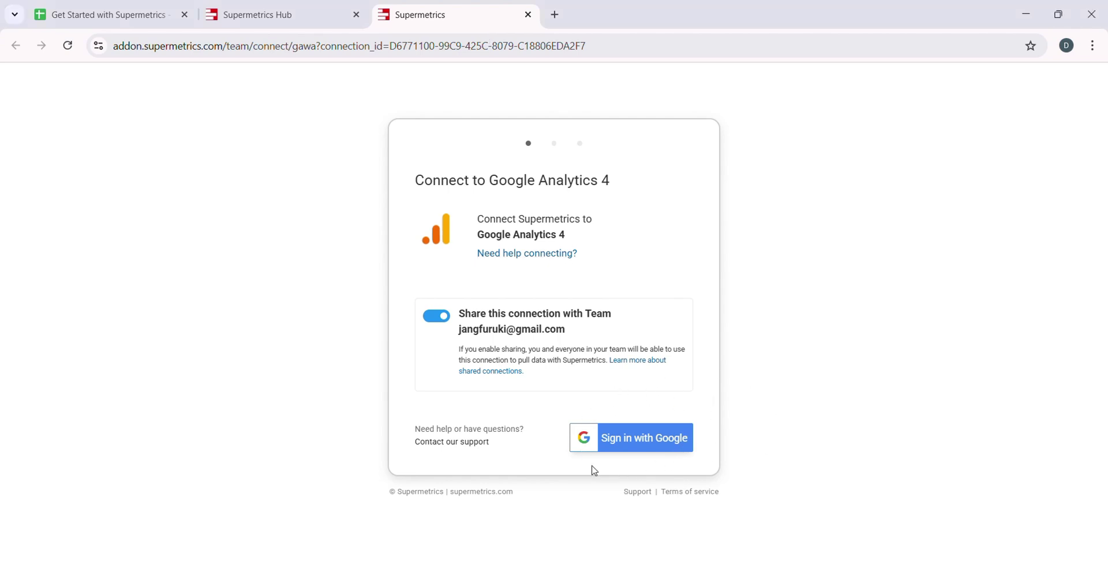
{"action": "left_click", "coordinate": [694, 444]}
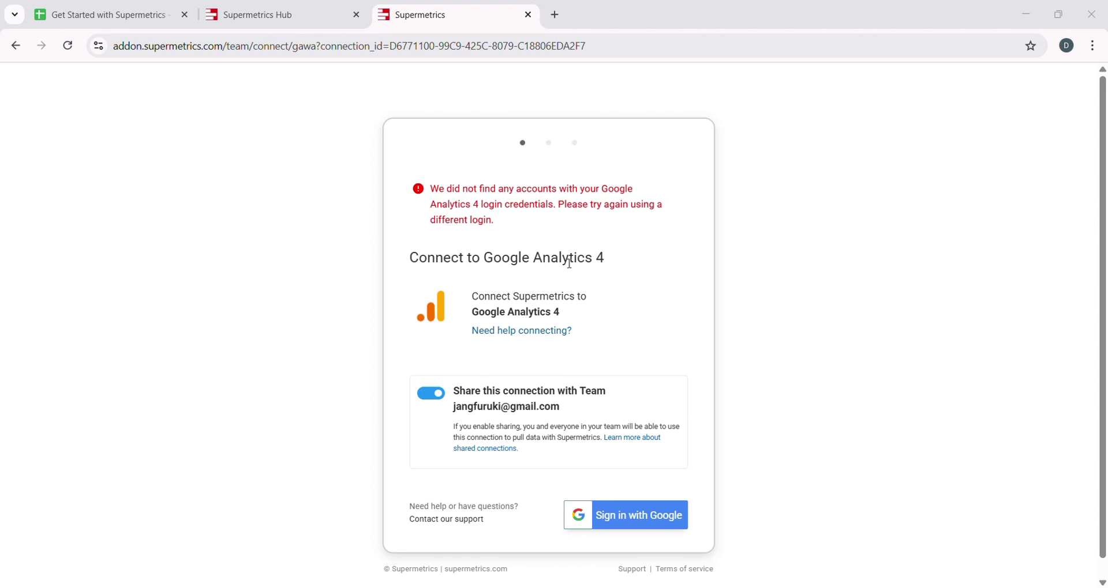
{"action": "key", "text": "ctrl+shift+Tab"}
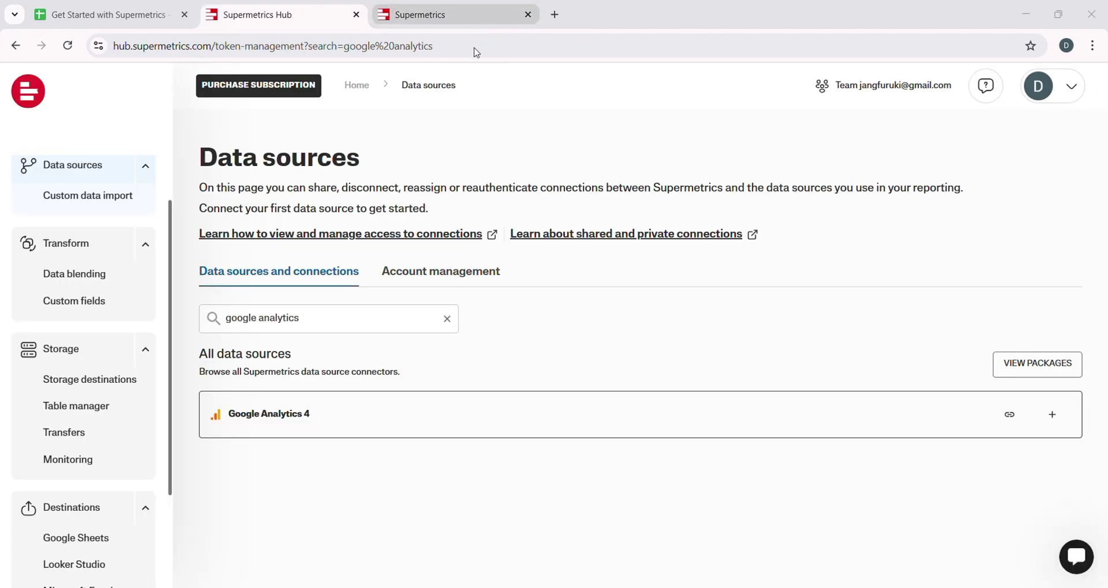
Remove the 'google analytics' search filter and scroll the full connector list back to the top.
{"action": "left_click", "coordinate": [448, 321]}
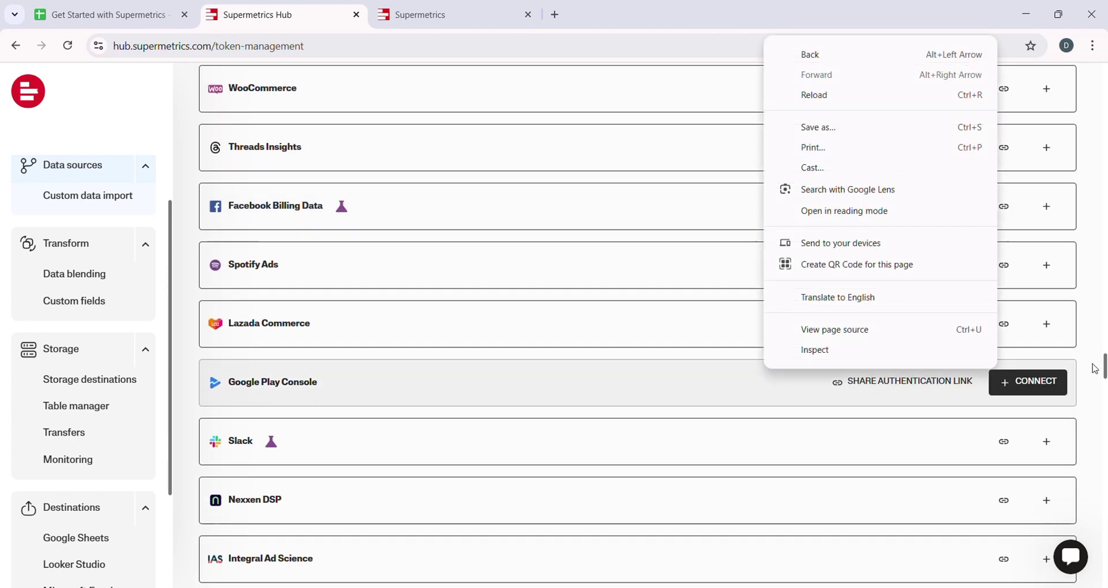
{"action": "left_click_drag", "start_coordinate": [1104, 366], "coordinate": [1104, 77]}
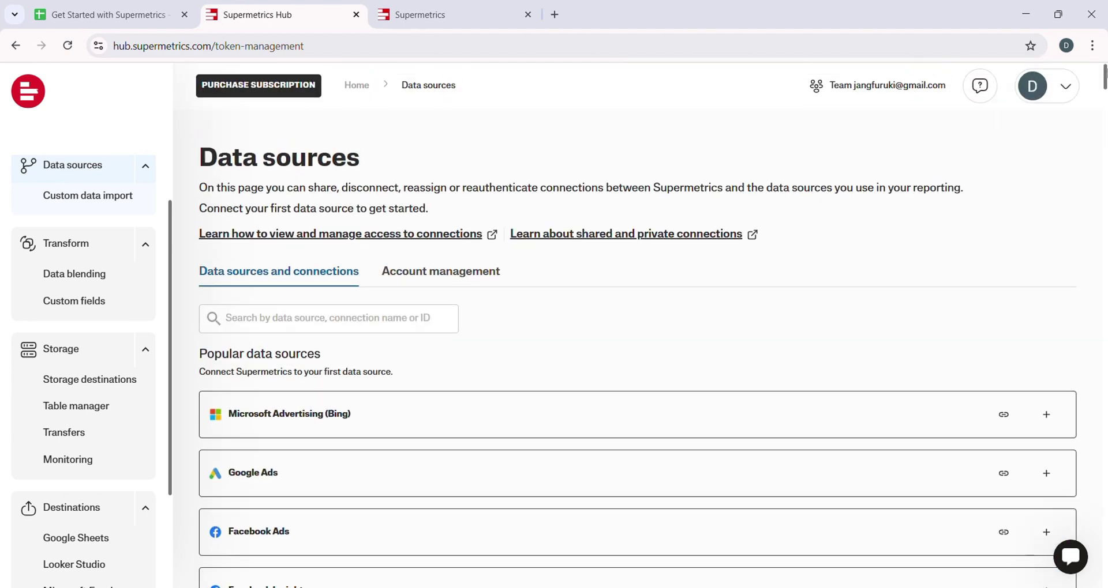
Check Account management's empty Data source connection list, then go to Custom data import.
{"action": "left_click", "coordinate": [486, 276]}
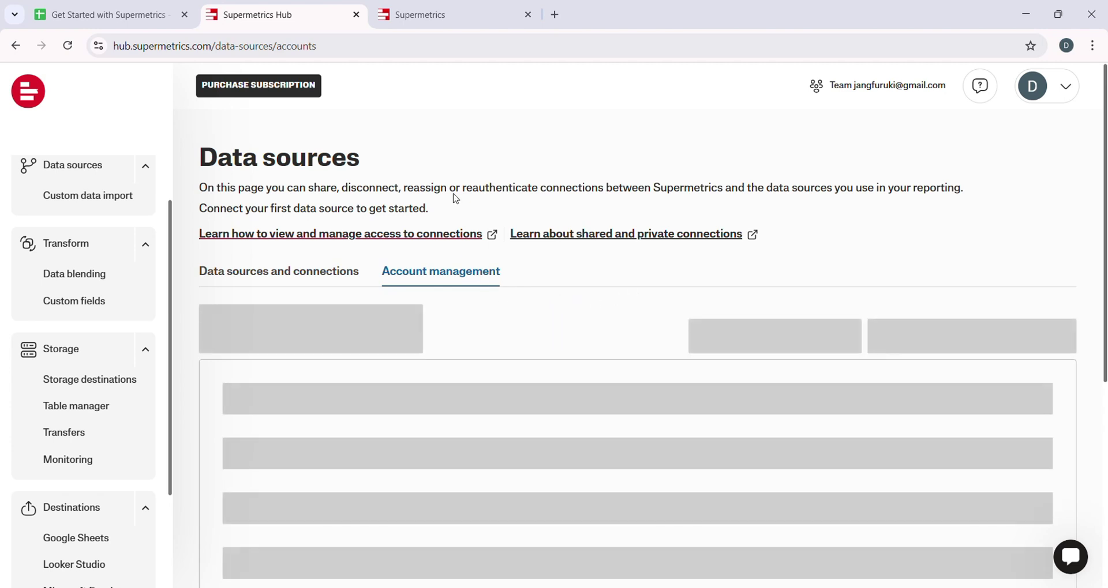
{"action": "scroll", "coordinate": [479, 357], "scroll_direction": "down", "scroll_amount": 1}
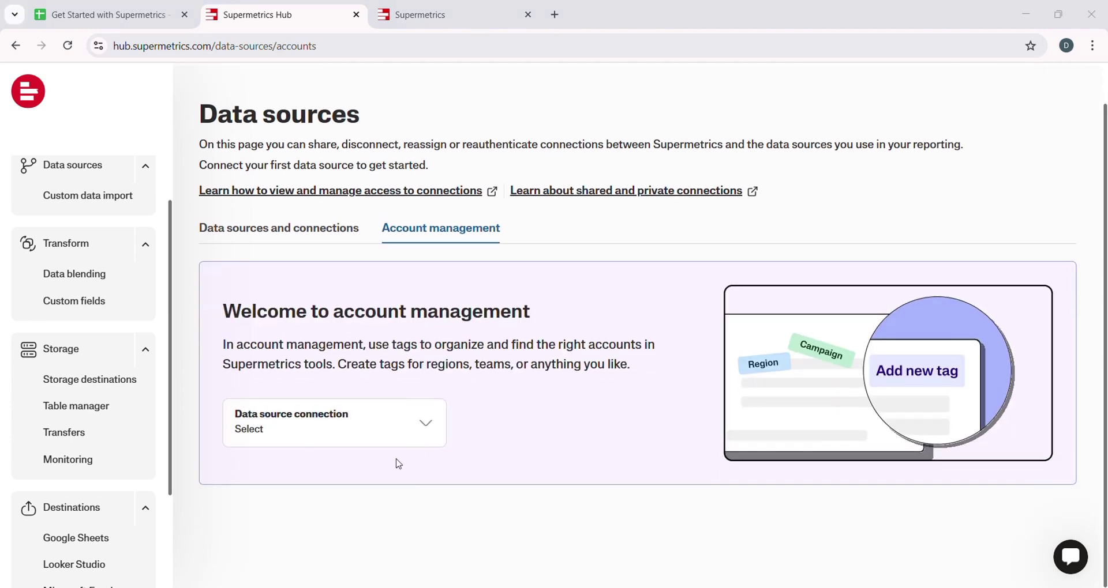
{"action": "left_click", "coordinate": [424, 432]}
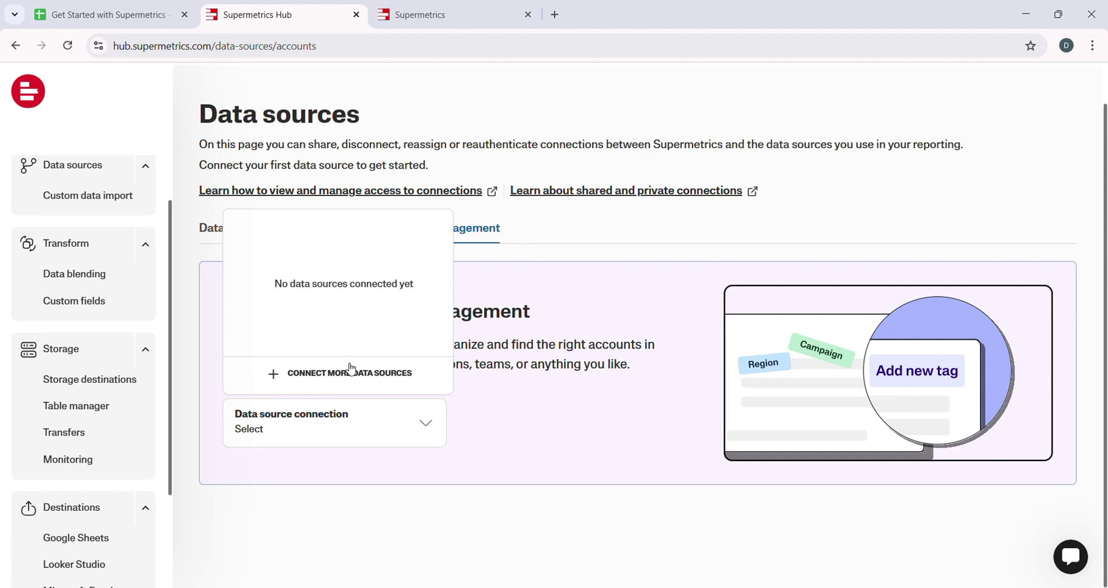
{"action": "left_click", "coordinate": [314, 473]}
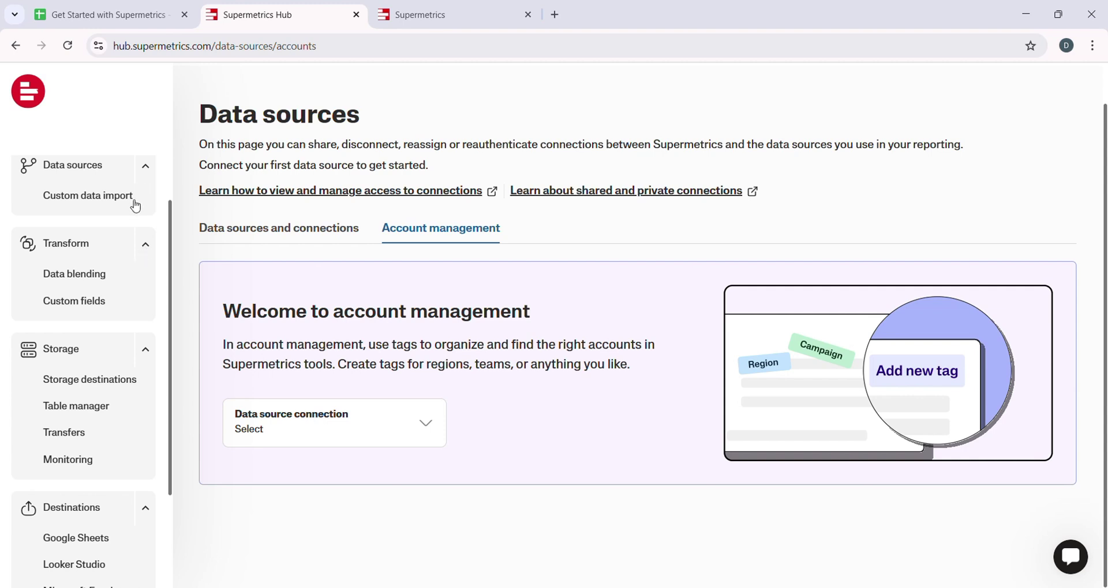
{"action": "scroll", "coordinate": [135, 206], "scroll_direction": "up", "scroll_amount": 1}
{"action": "left_click", "coordinate": [105, 261]}
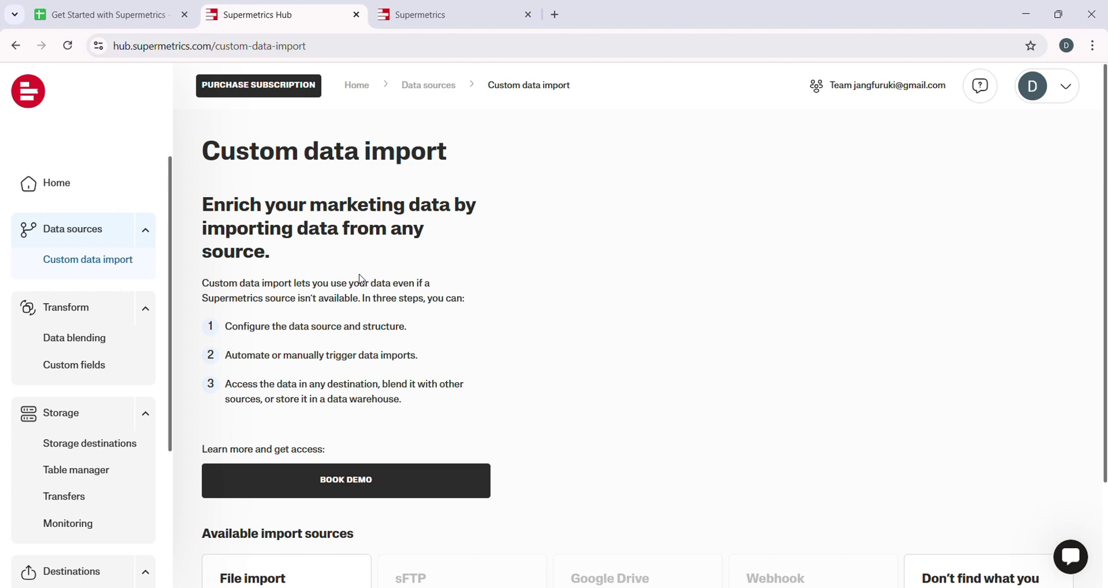
Open the Select your package pricing page and scroll down to Data storage & transformation.
{"action": "left_click", "coordinate": [258, 86]}
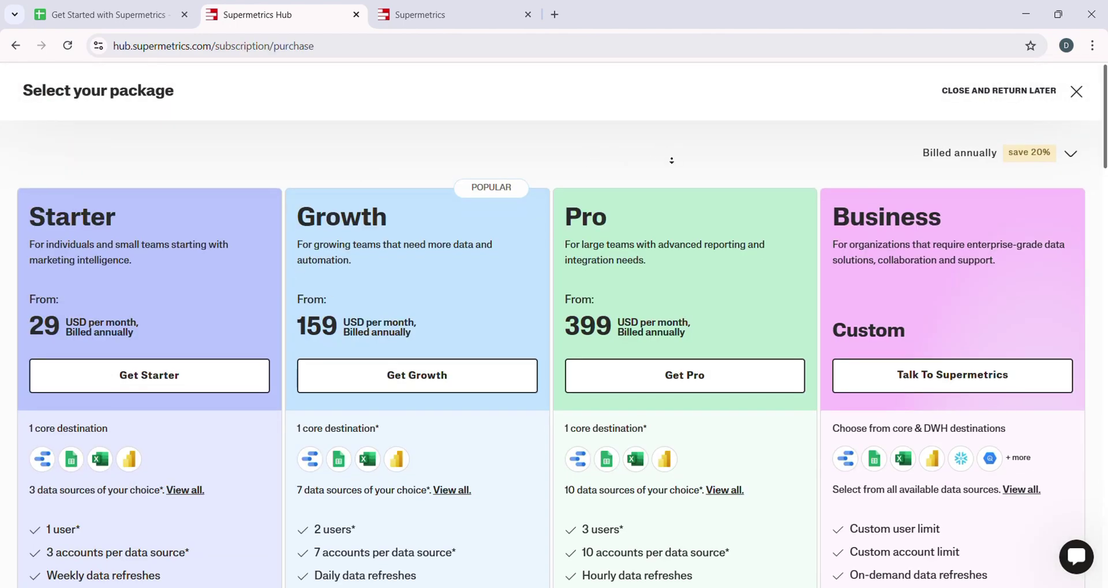
{"action": "scroll", "coordinate": [671, 160], "scroll_direction": "down", "scroll_amount": 2}
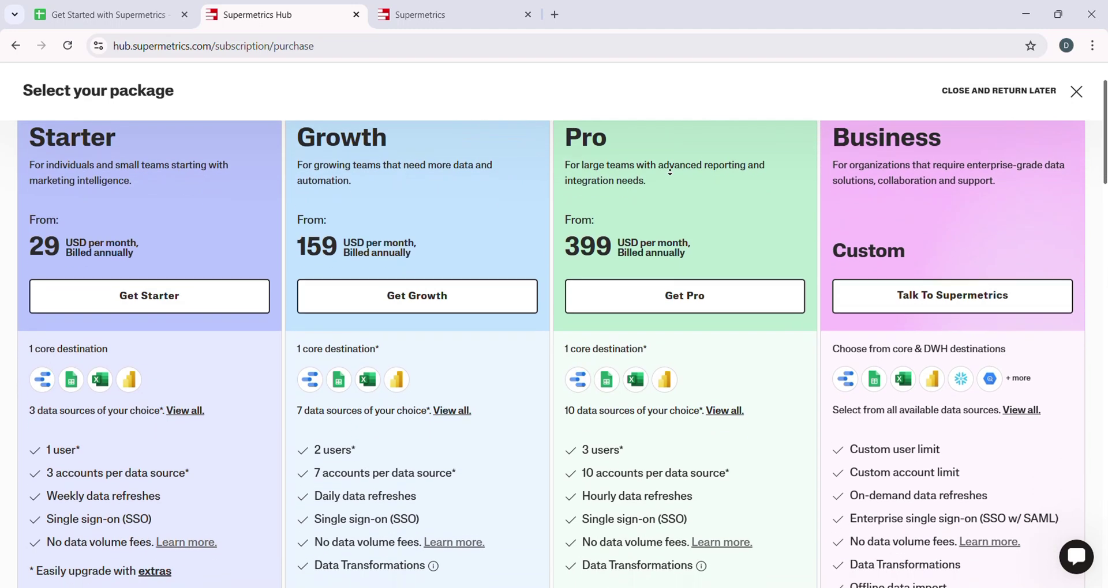
{"action": "scroll", "coordinate": [669, 172], "scroll_direction": "down", "scroll_amount": 2}
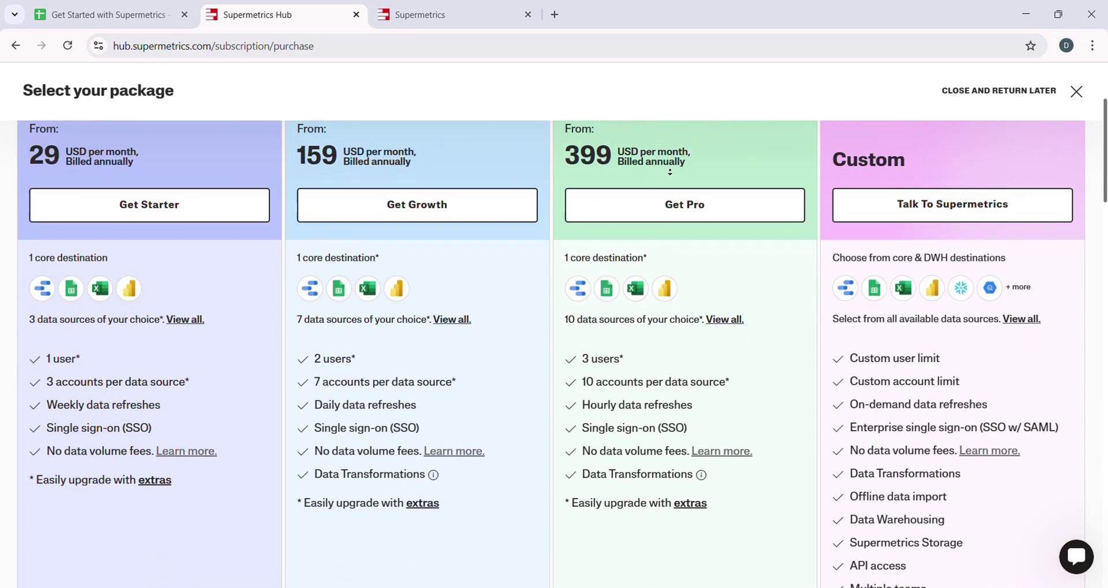
{"action": "scroll", "coordinate": [669, 172], "scroll_direction": "down", "scroll_amount": 2}
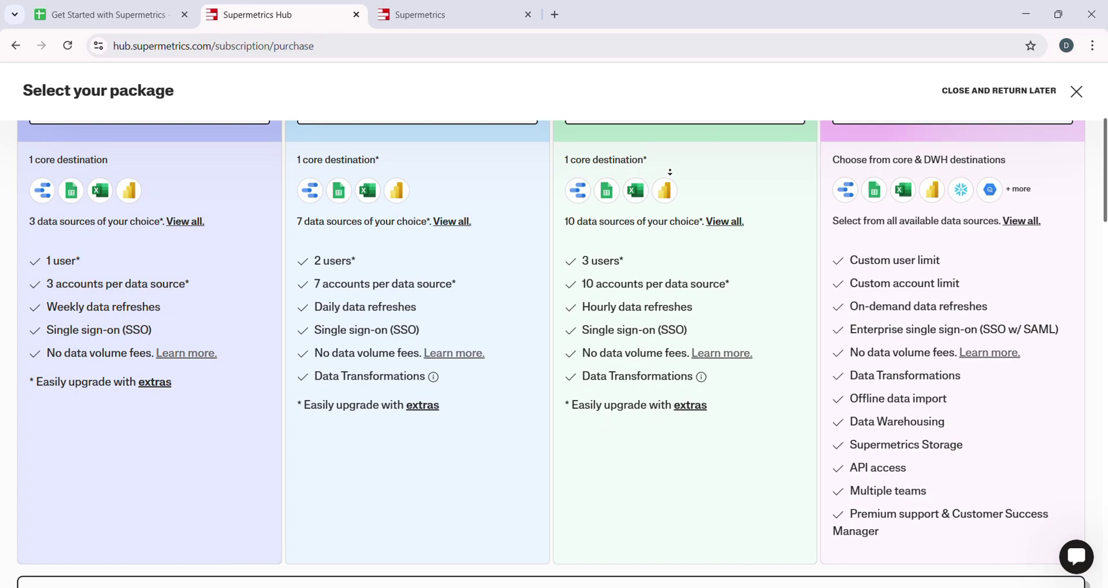
{"action": "scroll", "coordinate": [669, 172], "scroll_direction": "down", "scroll_amount": 2}
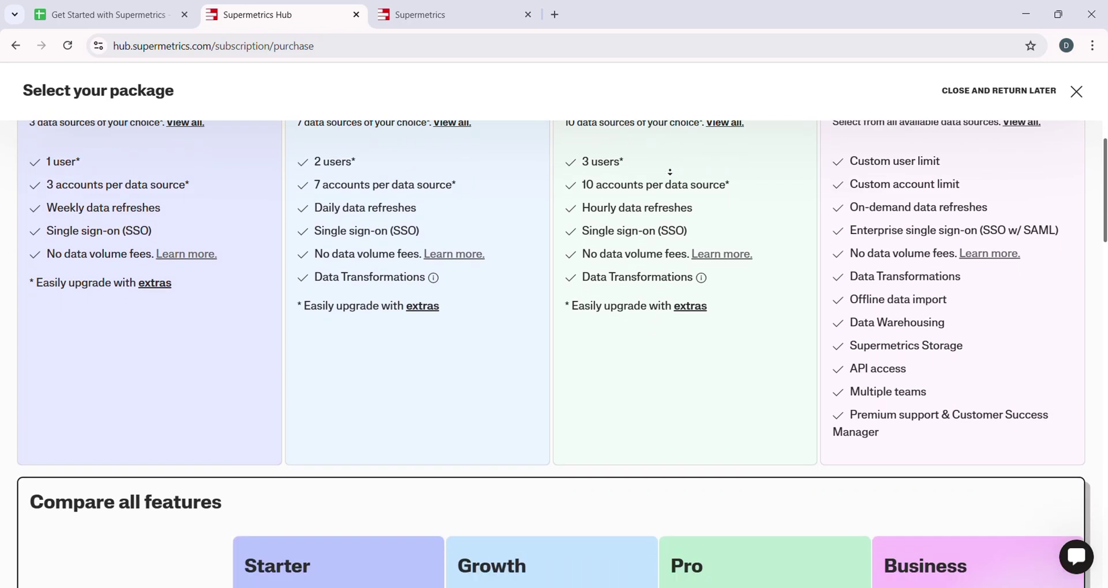
{"action": "scroll", "coordinate": [669, 172], "scroll_direction": "down", "scroll_amount": 2}
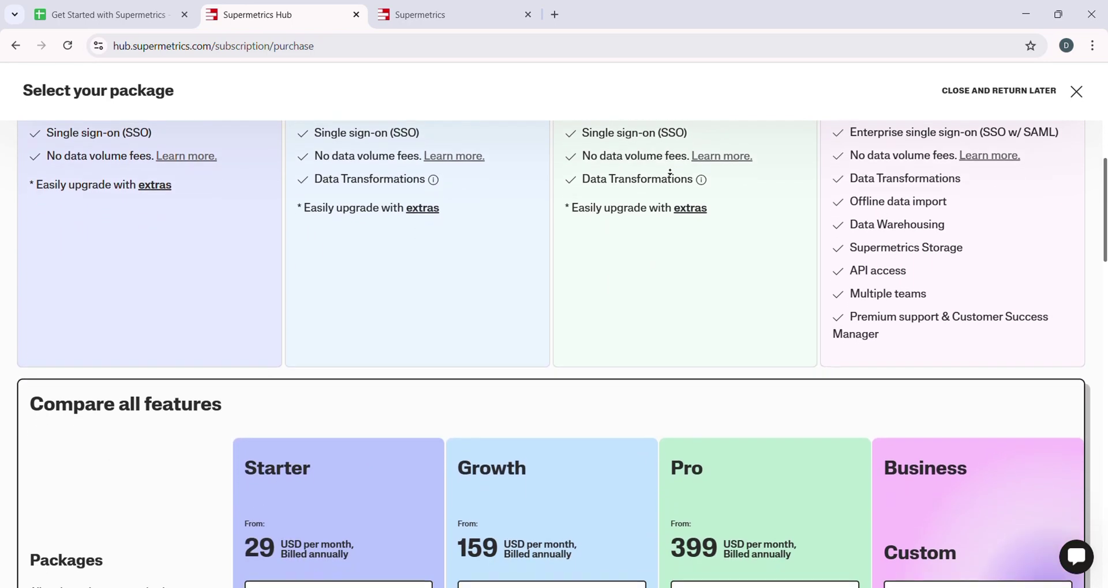
{"action": "scroll", "coordinate": [670, 172], "scroll_direction": "down", "scroll_amount": 2}
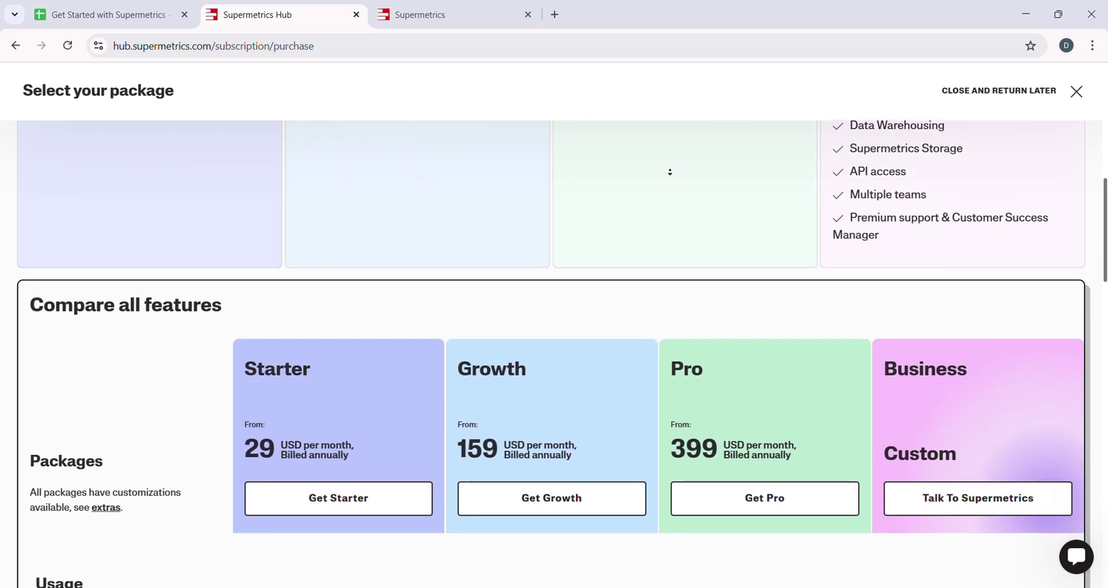
{"action": "scroll", "coordinate": [670, 172], "scroll_direction": "down", "scroll_amount": 2}
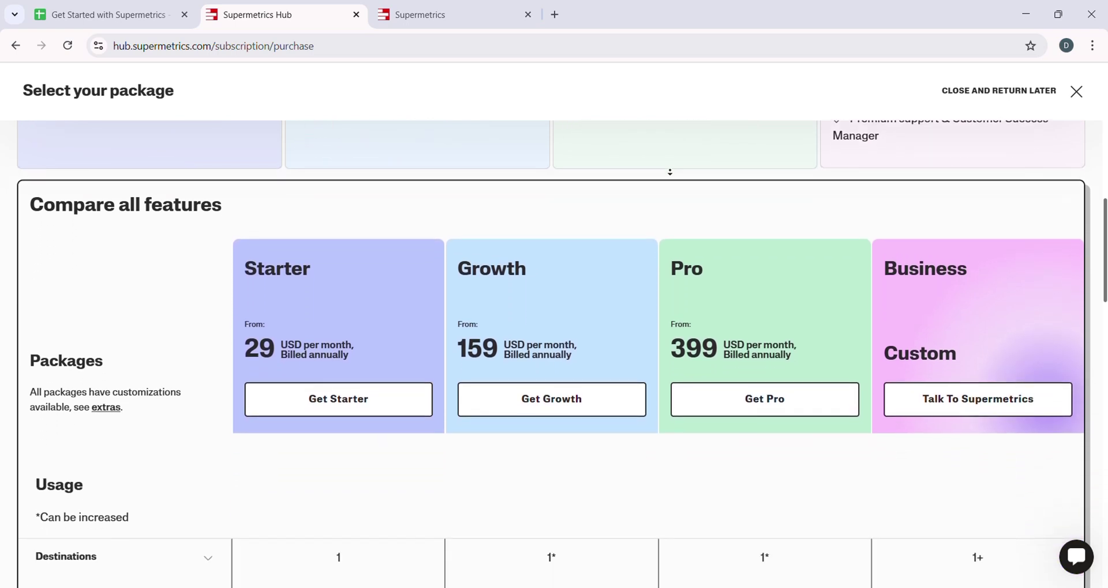
{"action": "scroll", "coordinate": [669, 171], "scroll_direction": "down", "scroll_amount": 2}
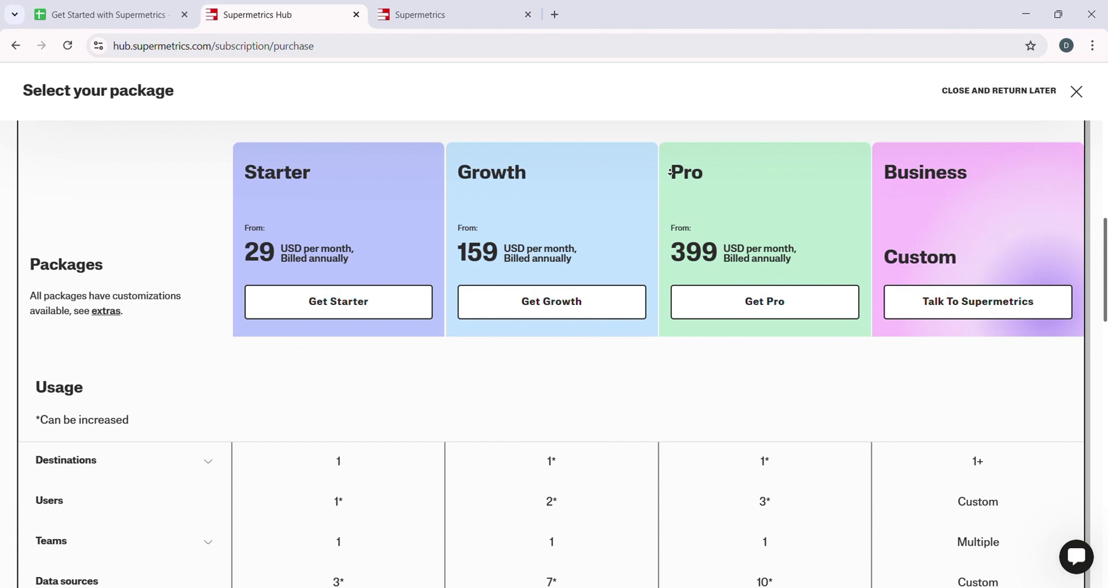
{"action": "scroll", "coordinate": [669, 172], "scroll_direction": "down", "scroll_amount": 2}
{"action": "scroll", "coordinate": [670, 172], "scroll_direction": "down", "scroll_amount": 2}
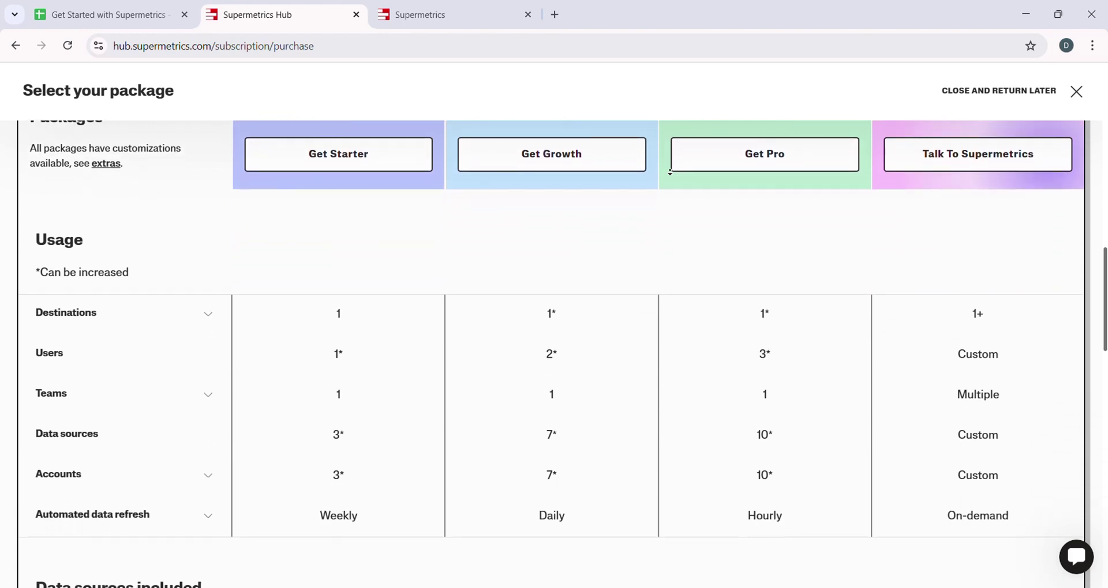
{"action": "scroll", "coordinate": [669, 172], "scroll_direction": "down", "scroll_amount": 2}
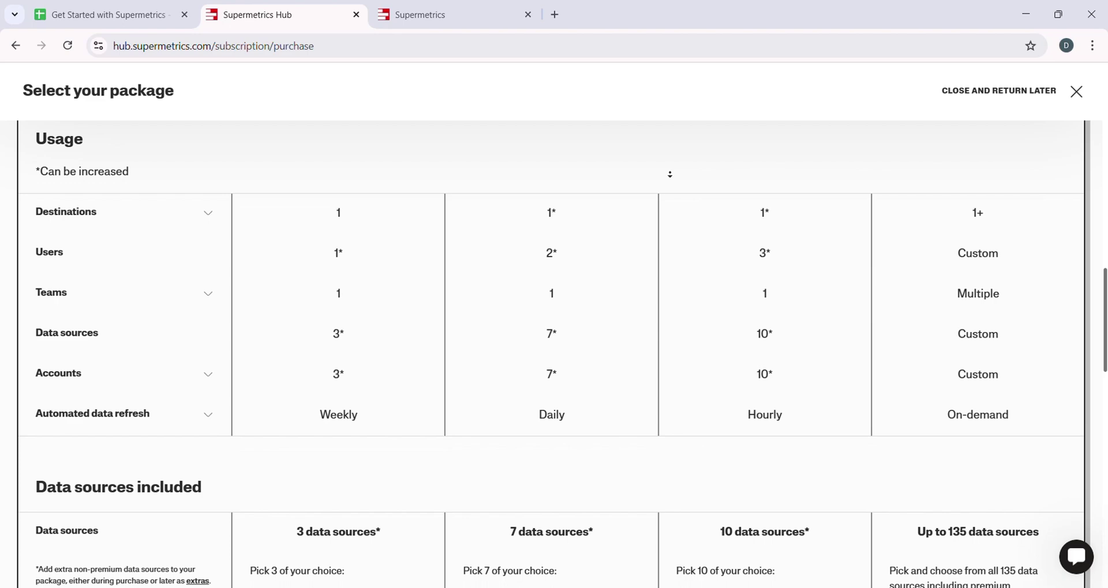
{"action": "scroll", "coordinate": [670, 174], "scroll_direction": "down", "scroll_amount": 2}
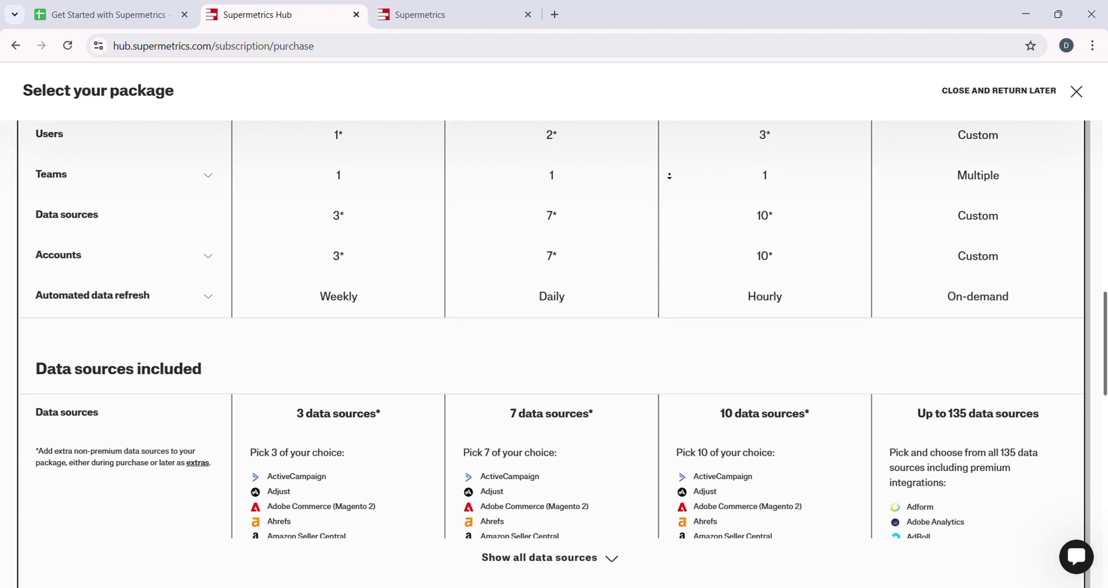
{"action": "scroll", "coordinate": [669, 176], "scroll_direction": "down", "scroll_amount": 2}
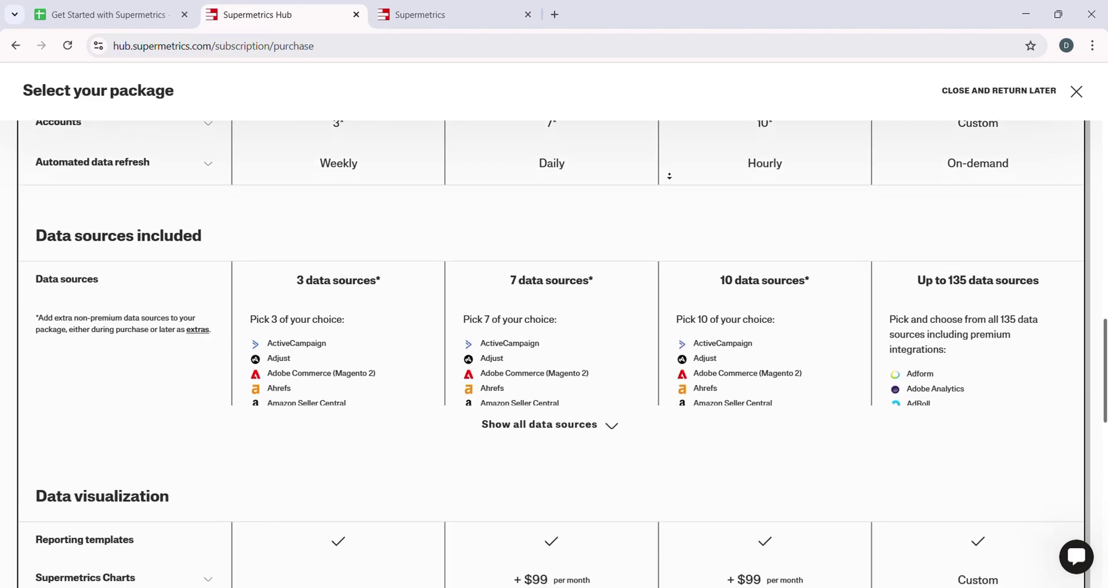
{"action": "scroll", "coordinate": [669, 177], "scroll_direction": "down", "scroll_amount": 3}
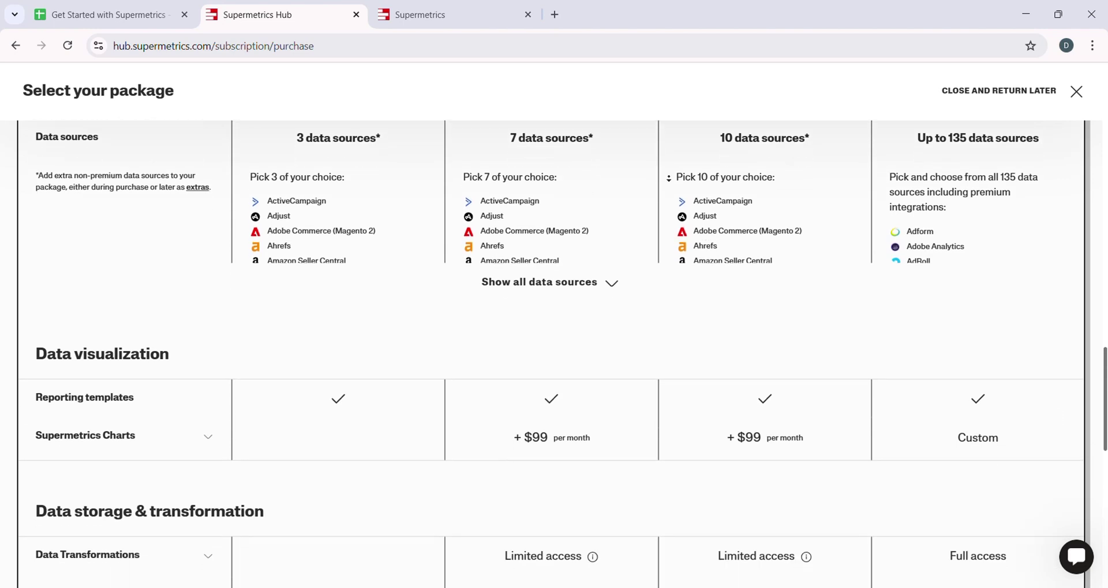
{"action": "scroll", "coordinate": [668, 181], "scroll_direction": "down", "scroll_amount": 3}
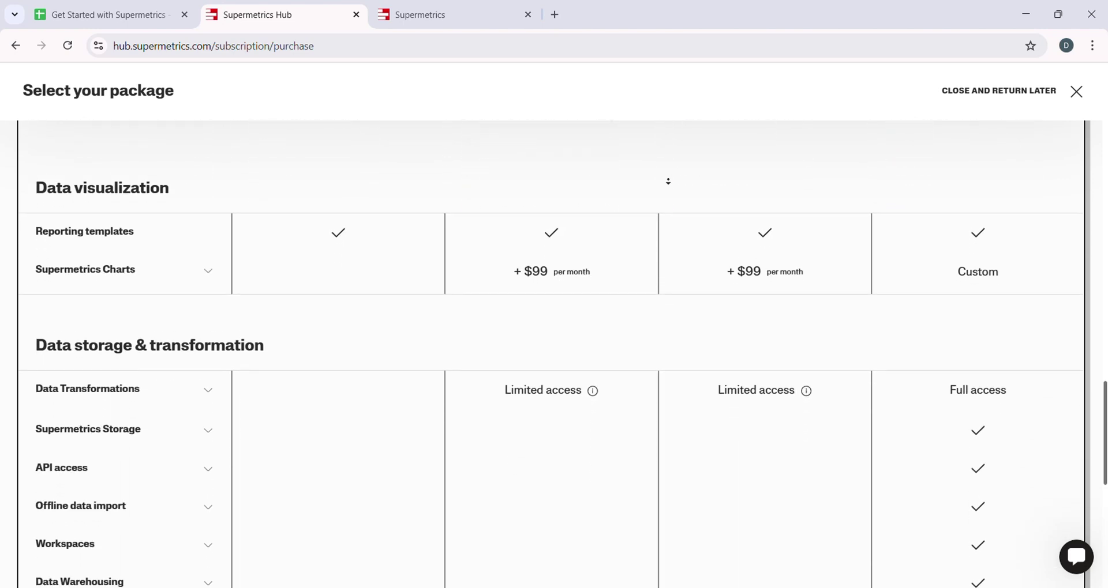
{"action": "scroll", "coordinate": [666, 184], "scroll_direction": "down", "scroll_amount": 3}
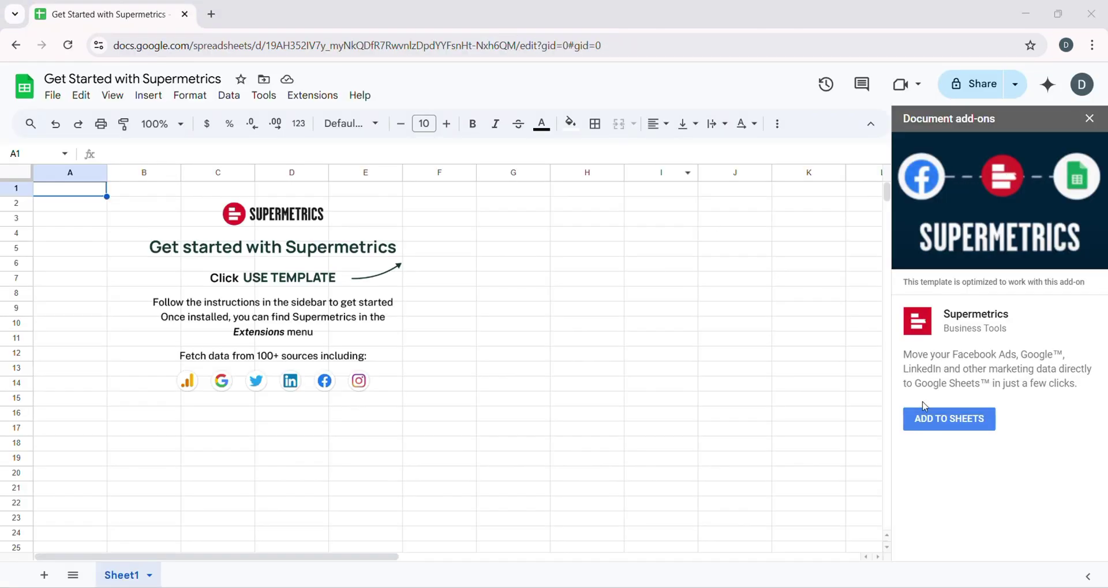
Add the Supermetrics add-on to Sheets via the Marketplace Install, then confirm and choose Use.
{"action": "left_click", "coordinate": [921, 420]}
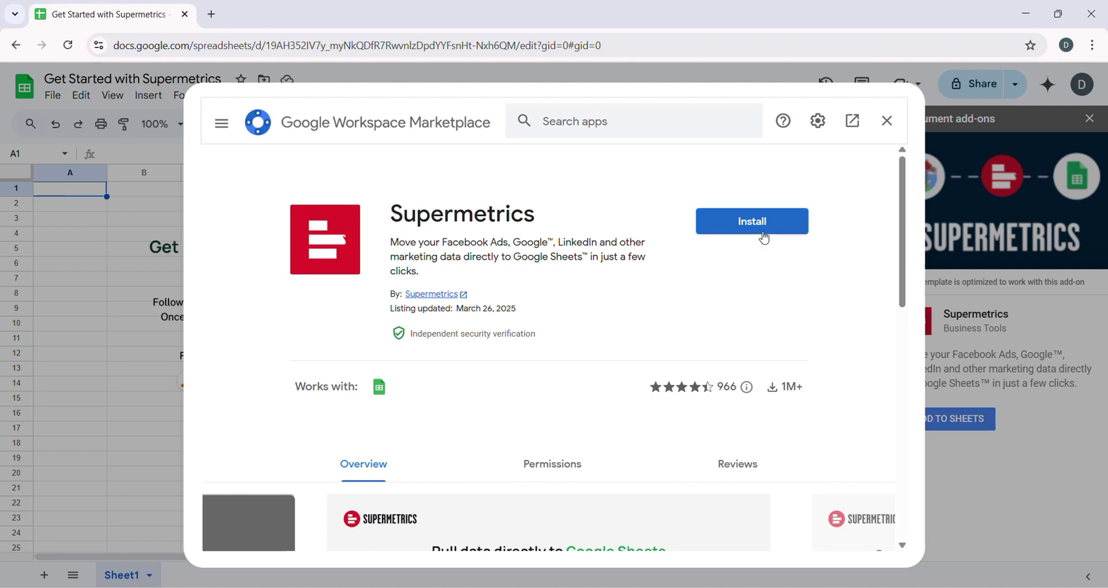
{"action": "left_click", "coordinate": [757, 228]}
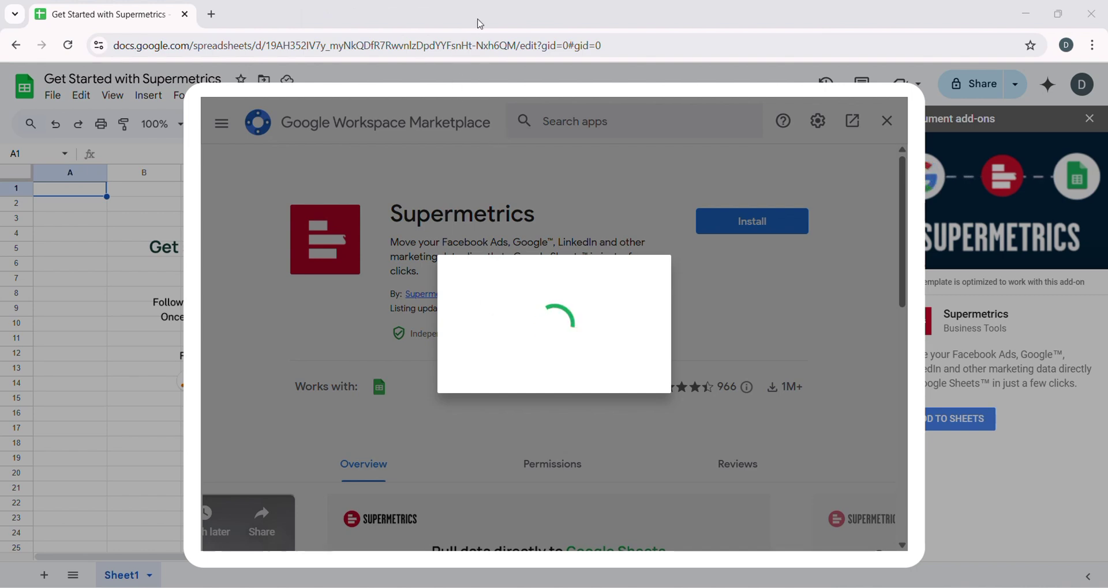
{"action": "left_click", "coordinate": [674, 491]}
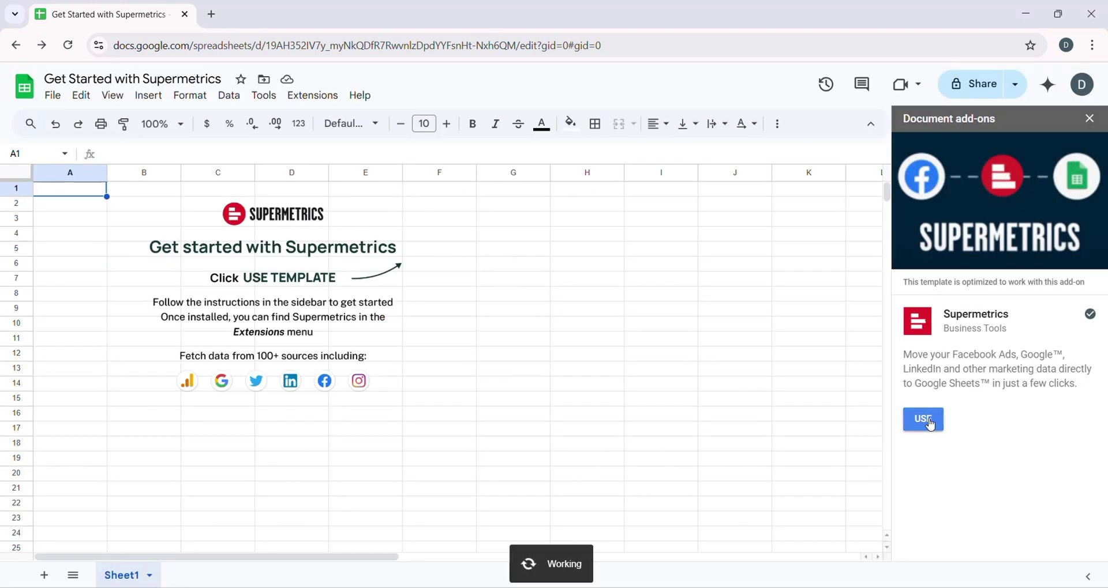
{"action": "left_click", "coordinate": [930, 425]}
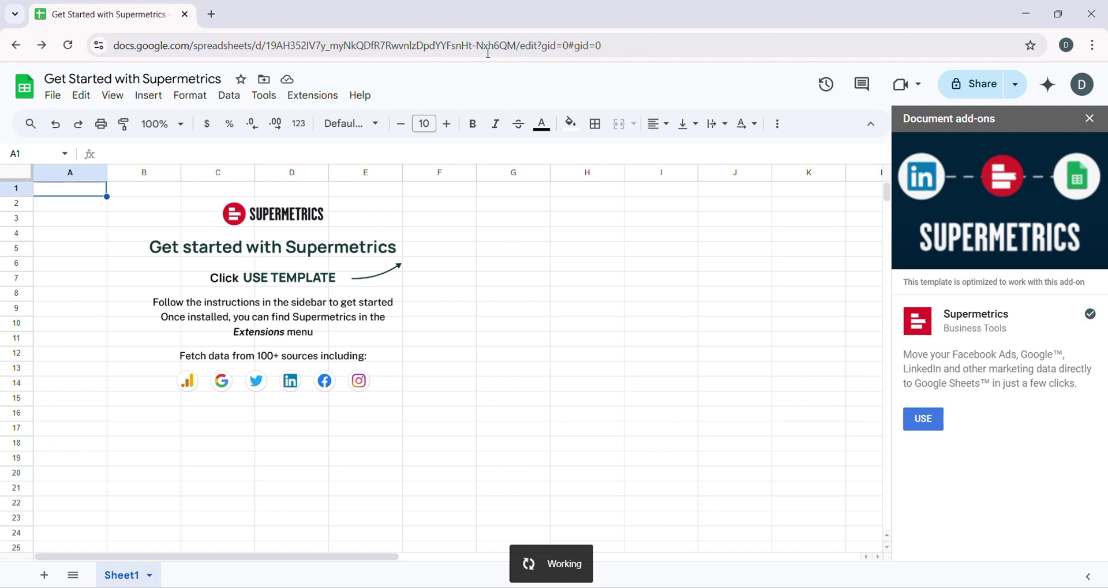
{"action": "left_click", "coordinate": [87, 206]}
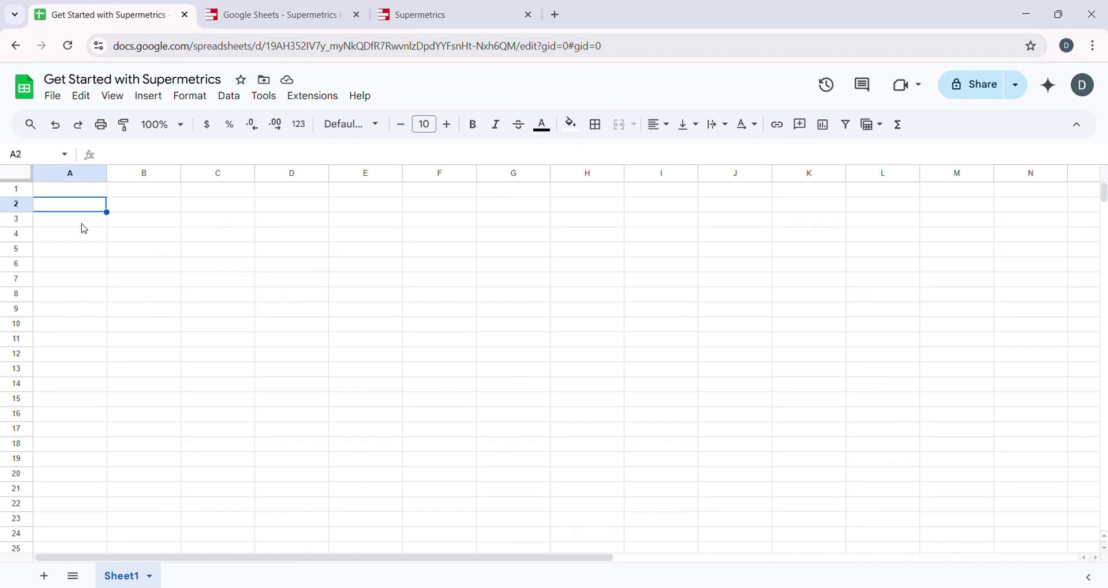
{"action": "left_click", "coordinate": [83, 234]}
{"action": "left_click", "coordinate": [83, 253]}
{"action": "left_click", "coordinate": [102, 193]}
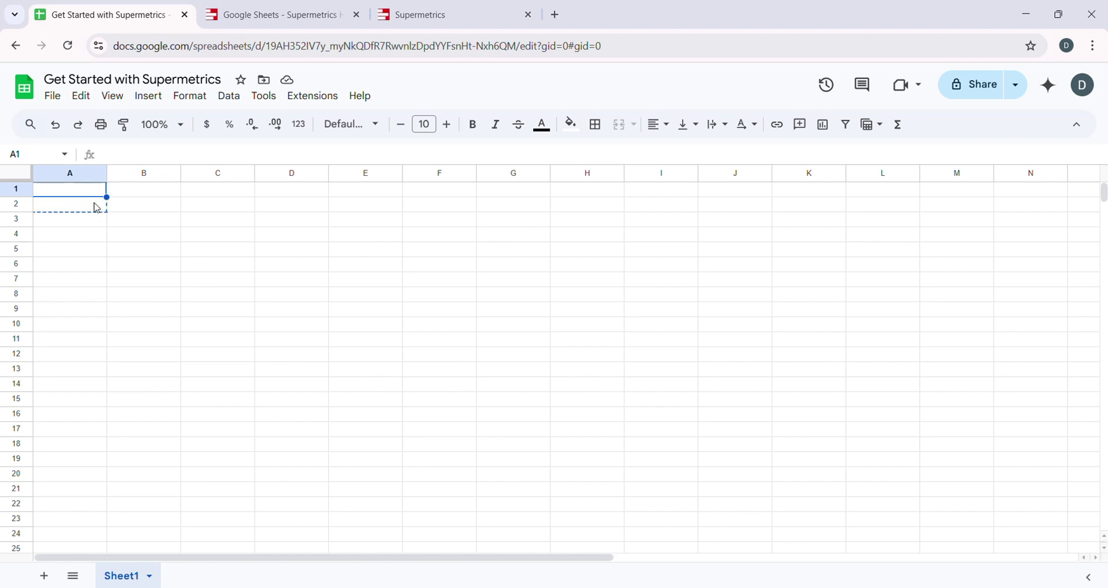
{"action": "left_click_drag", "start_coordinate": [97, 208], "coordinate": [94, 207]}
{"action": "left_click", "coordinate": [89, 229]}
{"action": "left_click", "coordinate": [88, 191]}
{"action": "left_click", "coordinate": [81, 217], "text": "shift"}
{"action": "left_click_drag", "start_coordinate": [84, 225], "coordinate": [73, 294]}
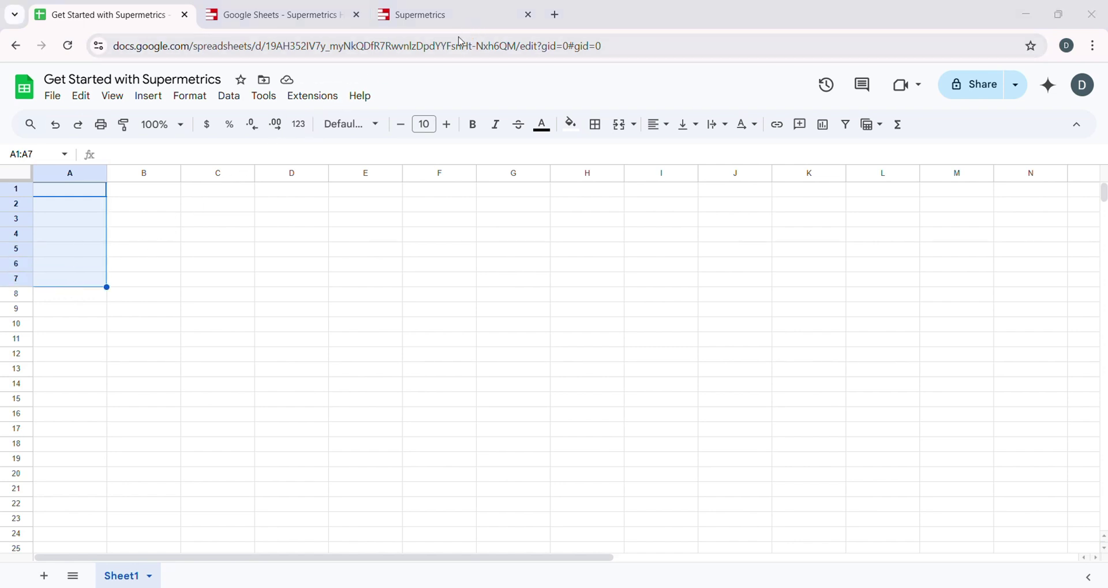
{"action": "left_click", "coordinate": [84, 191]}
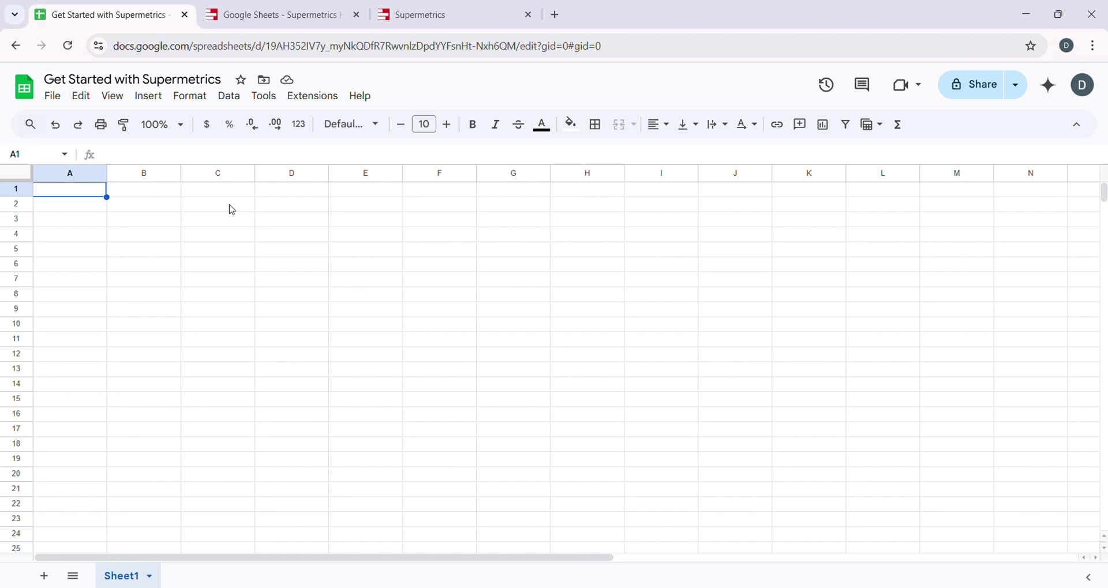
Go back to the Supermetrics Hub tab and scroll through the Home page's destination choices.
{"action": "key", "text": "ctrl+Tab"}
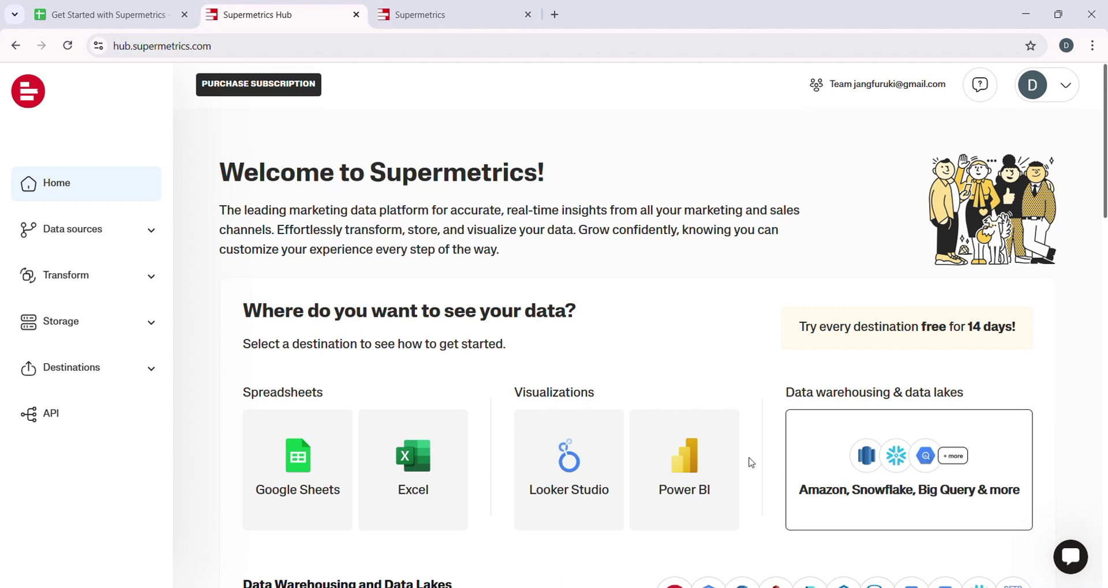
{"action": "scroll", "coordinate": [750, 463], "scroll_direction": "down", "scroll_amount": 3}
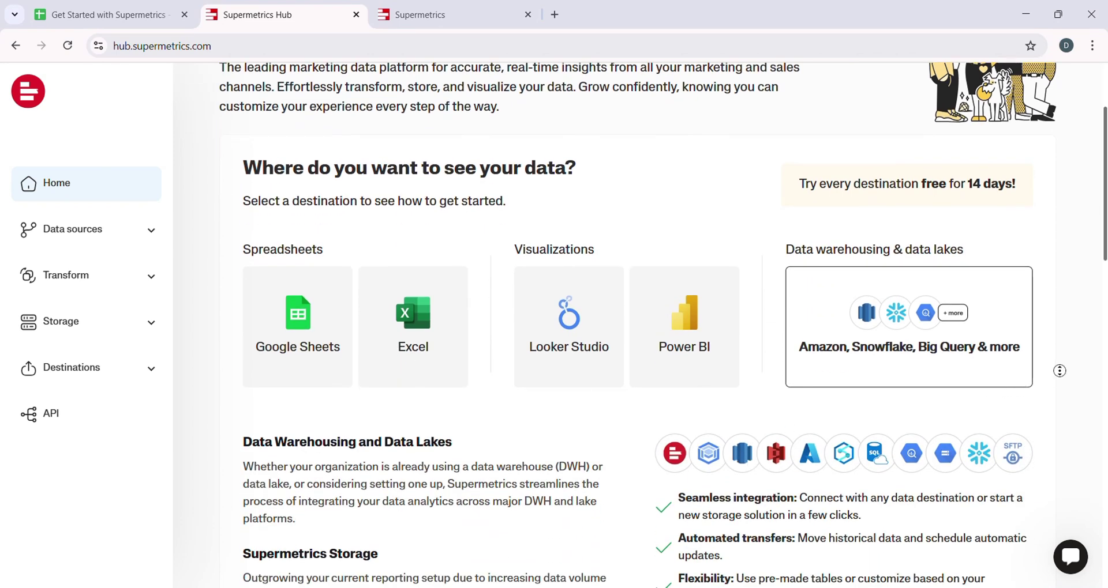
{"action": "scroll", "coordinate": [1059, 381], "scroll_direction": "down", "scroll_amount": 2}
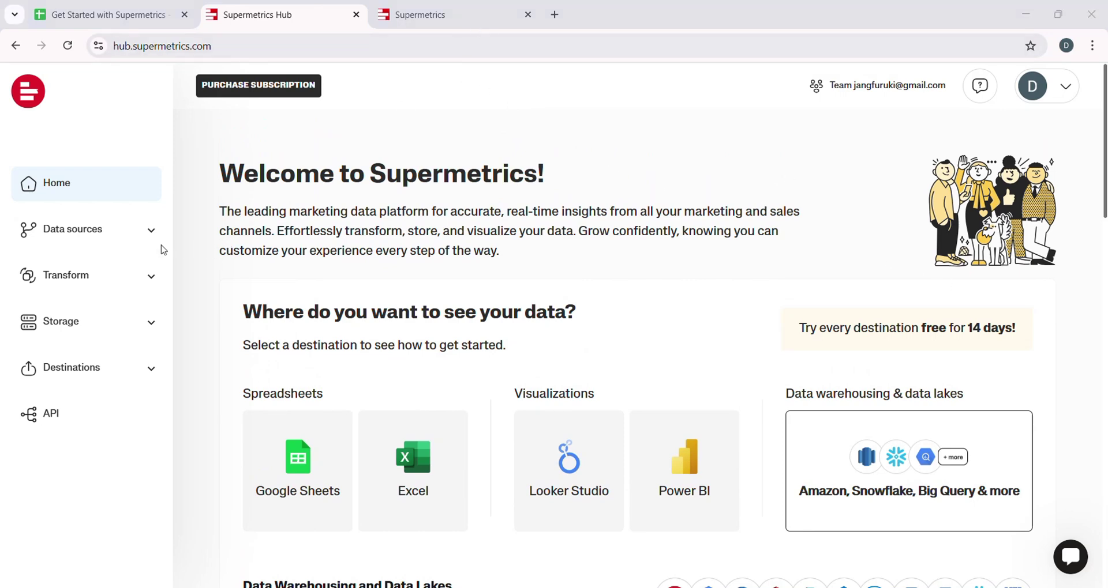
Browse the Looker Studio and Microsoft Excel destination pages.
{"action": "left_click", "coordinate": [147, 231]}
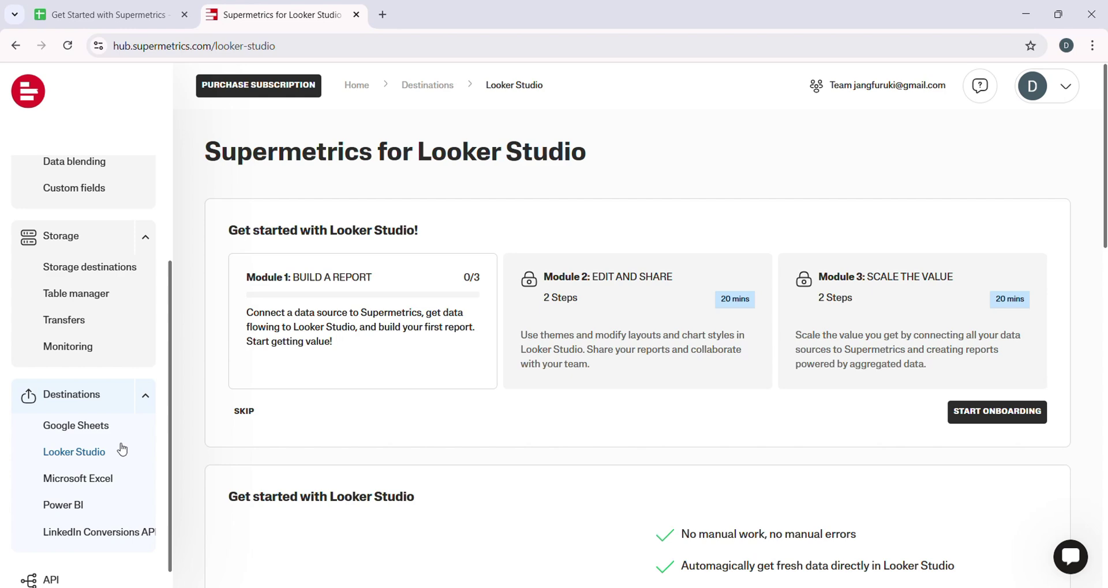
{"action": "scroll", "coordinate": [361, 388], "scroll_direction": "down", "scroll_amount": 5}
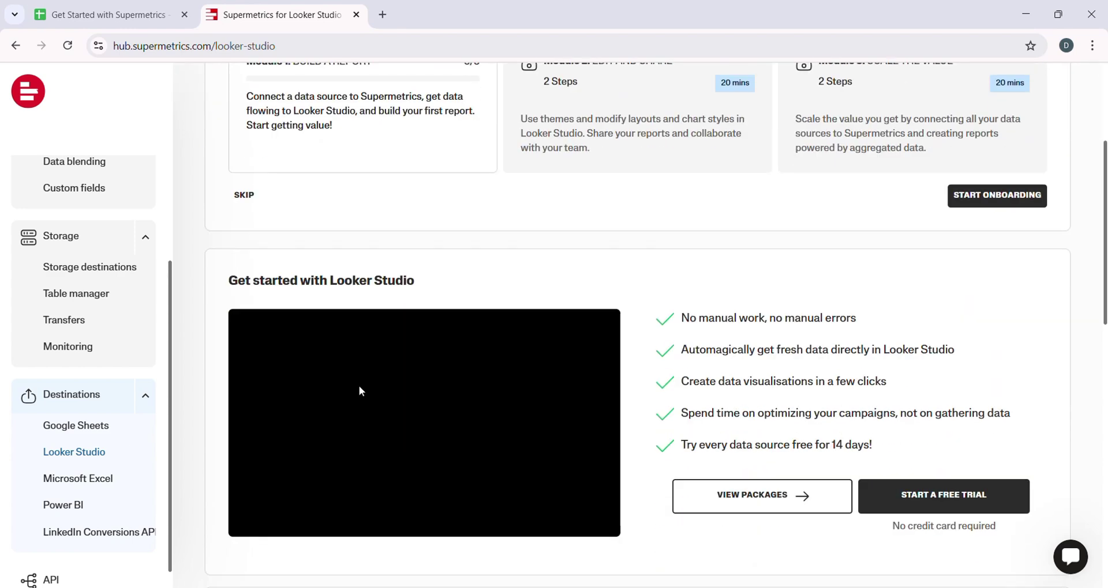
{"action": "scroll", "coordinate": [358, 387], "scroll_direction": "down", "scroll_amount": 10}
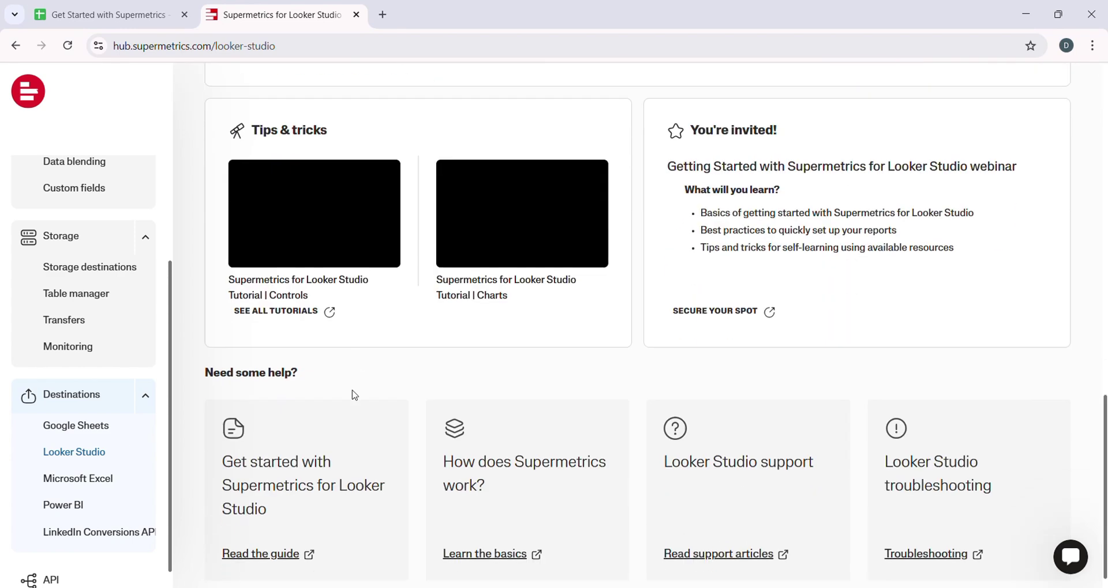
{"action": "left_click", "coordinate": [60, 480]}
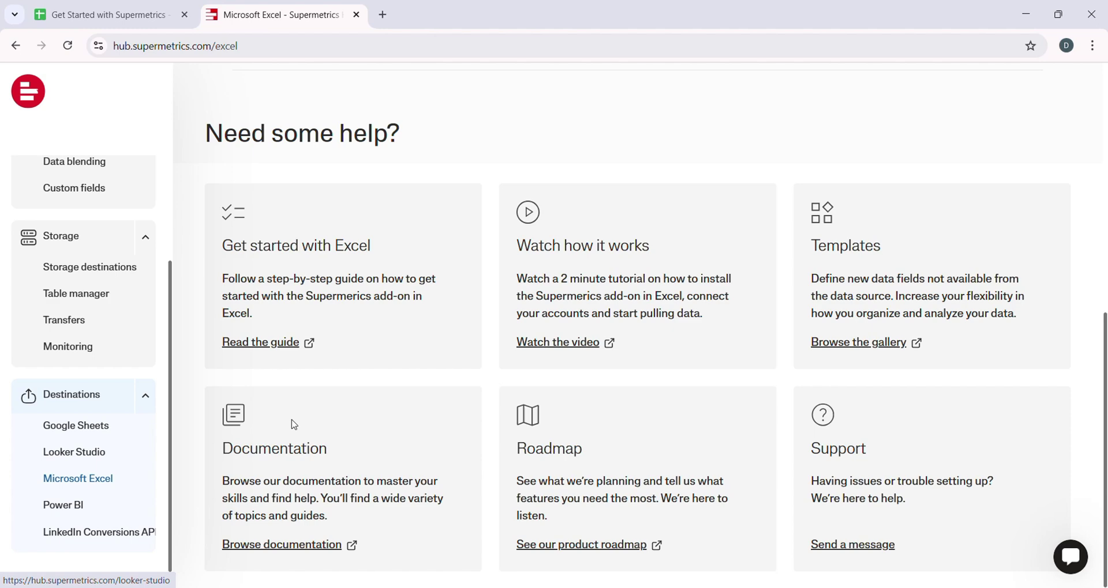
{"action": "scroll", "coordinate": [487, 368], "scroll_direction": "up", "scroll_amount": 8}
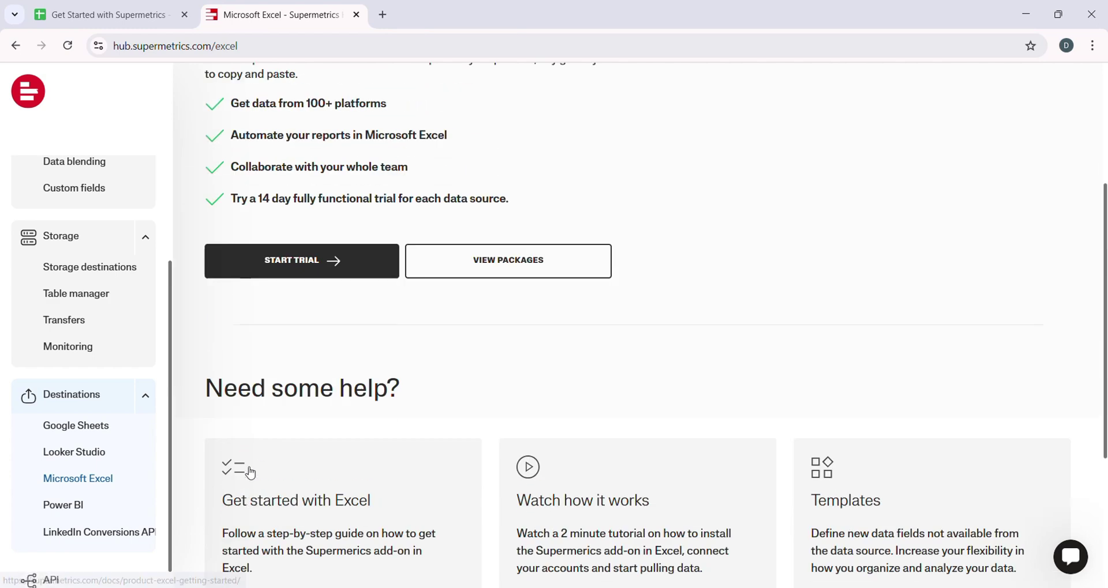
Browse the Power BI and LinkedIn Conversions API destination pages, then return to Home.
{"action": "left_click", "coordinate": [58, 508]}
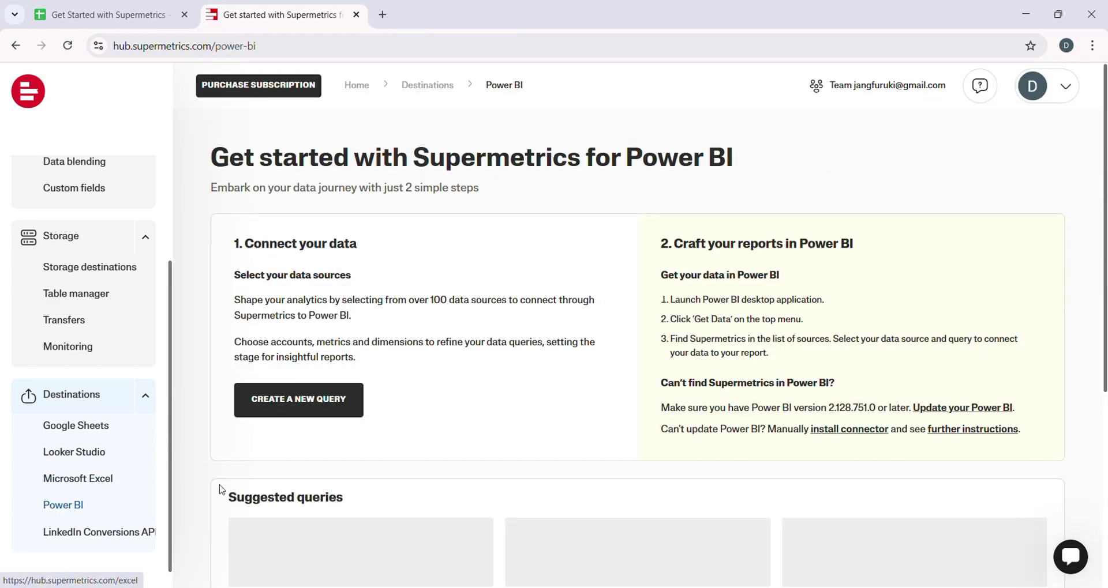
{"action": "scroll", "coordinate": [504, 349], "scroll_direction": "down", "scroll_amount": 6}
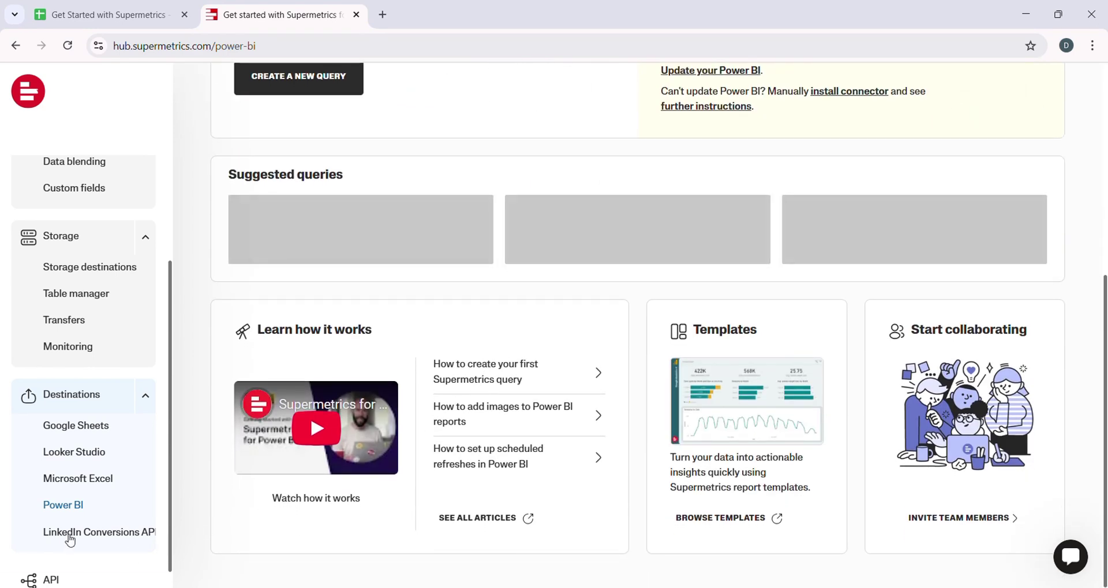
{"action": "left_click", "coordinate": [70, 535]}
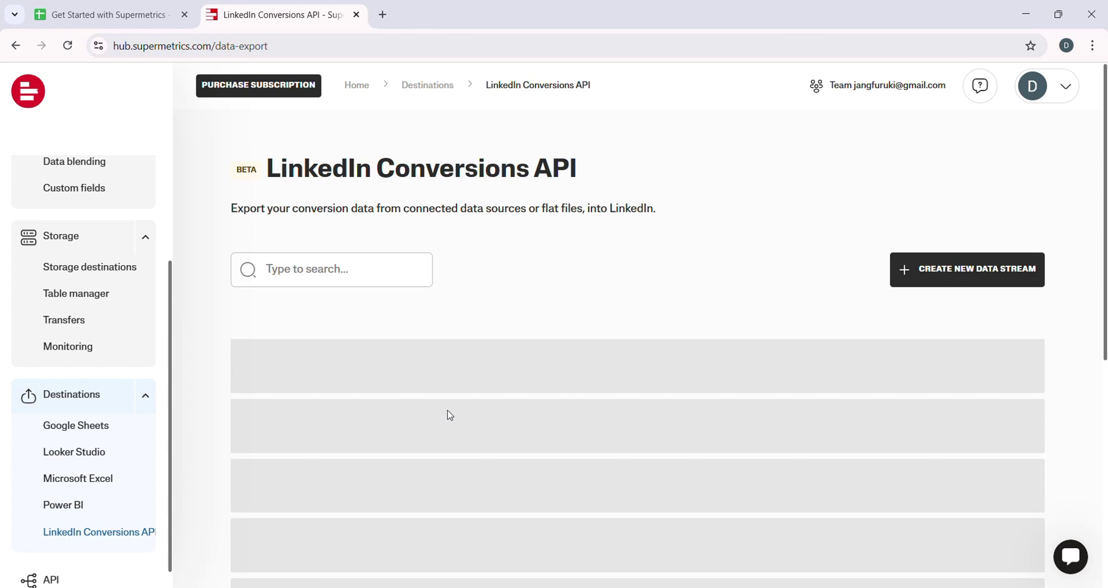
{"action": "scroll", "coordinate": [525, 260], "scroll_direction": "down", "scroll_amount": 2}
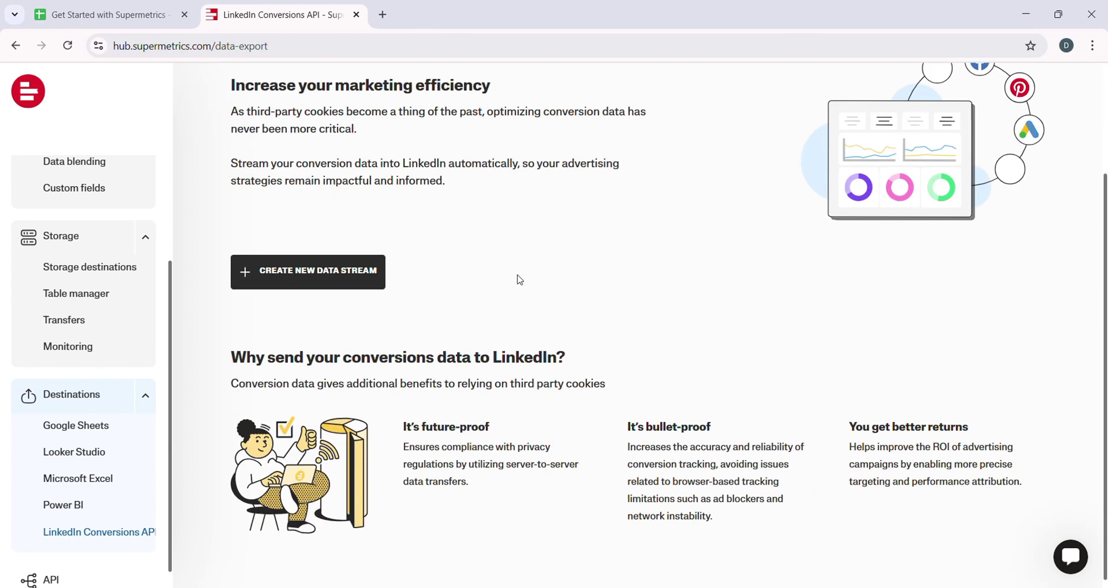
{"action": "scroll", "coordinate": [415, 364], "scroll_direction": "up", "scroll_amount": 3}
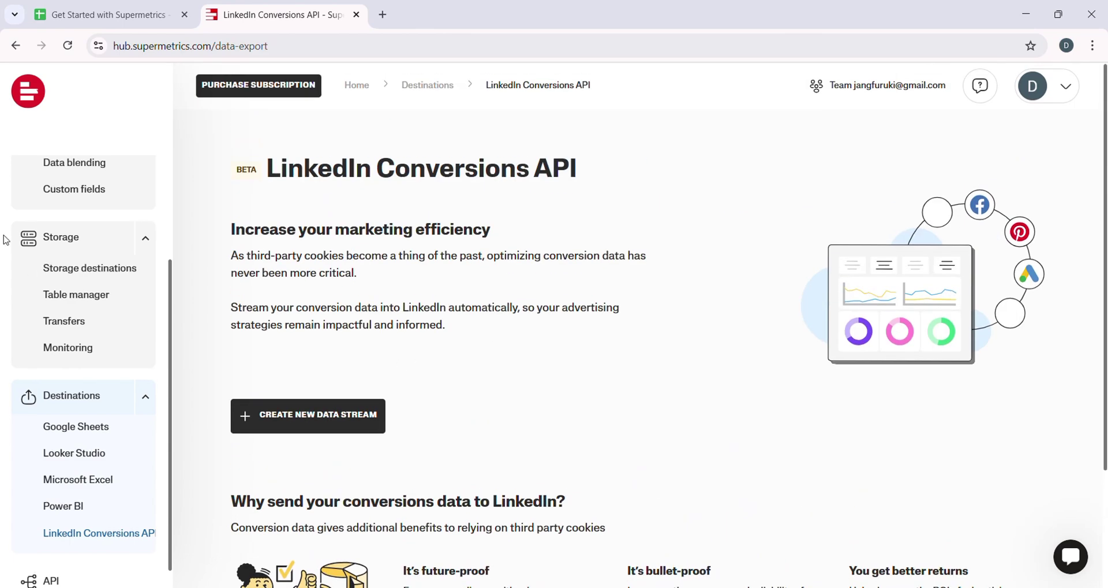
{"action": "scroll", "coordinate": [58, 231], "scroll_direction": "up", "scroll_amount": 3}
{"action": "left_click", "coordinate": [65, 194]}
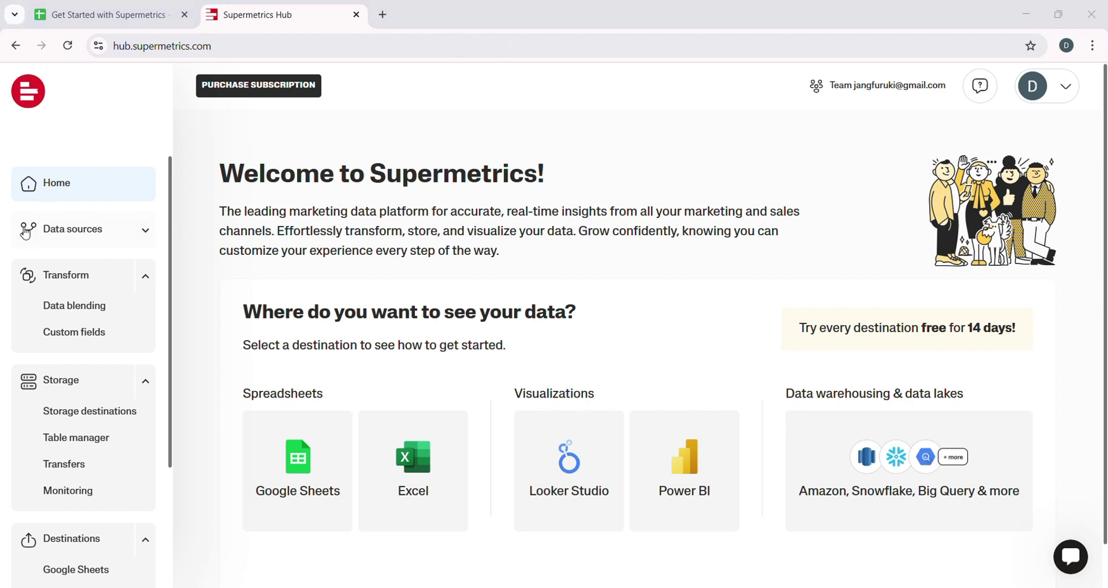
{"action": "left_click", "coordinate": [96, 232]}
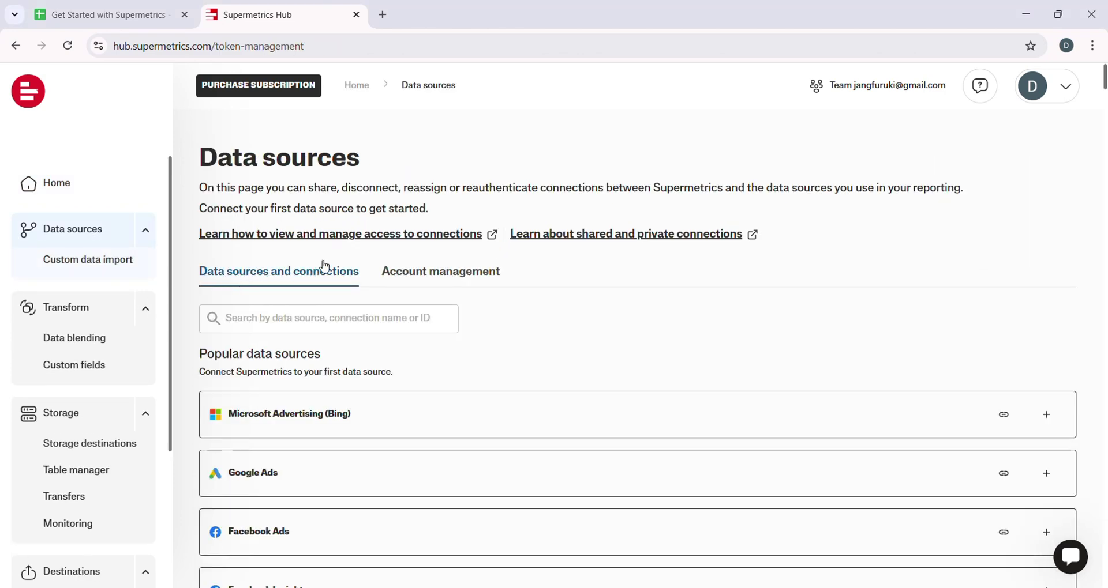
{"action": "scroll", "coordinate": [547, 265], "scroll_direction": "down", "scroll_amount": 3}
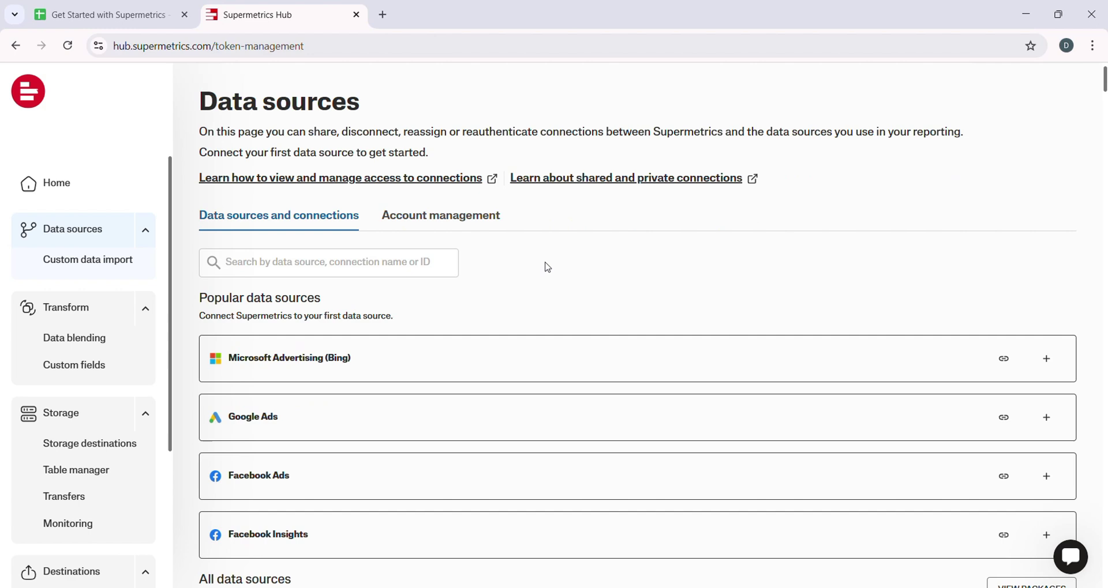
{"action": "scroll", "coordinate": [547, 269], "scroll_direction": "down", "scroll_amount": 5}
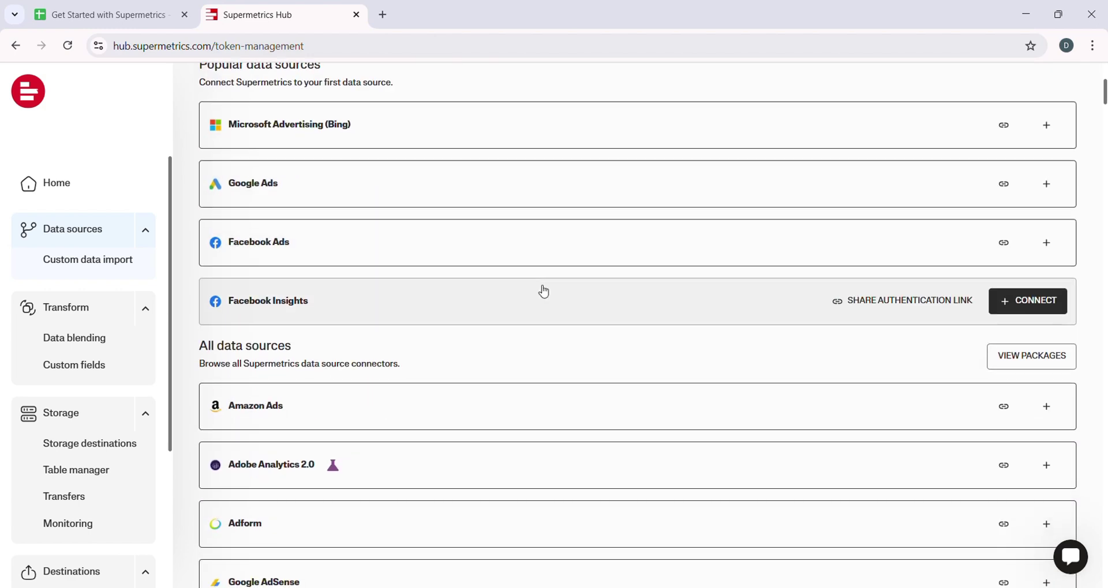
{"action": "scroll", "coordinate": [544, 292], "scroll_direction": "down", "scroll_amount": 10}
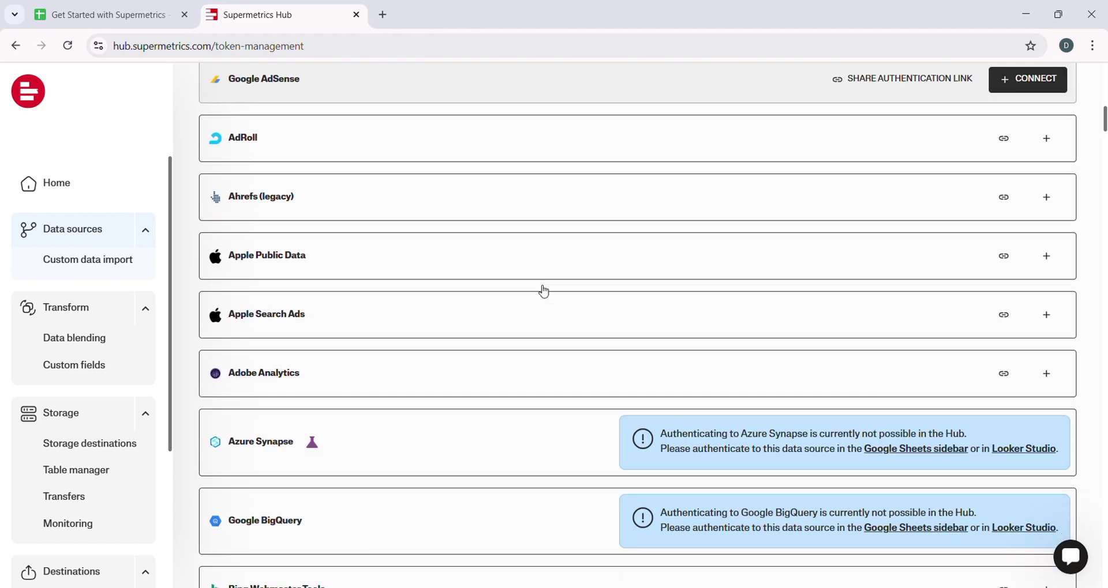
{"action": "scroll", "coordinate": [544, 294], "scroll_direction": "down", "scroll_amount": 8}
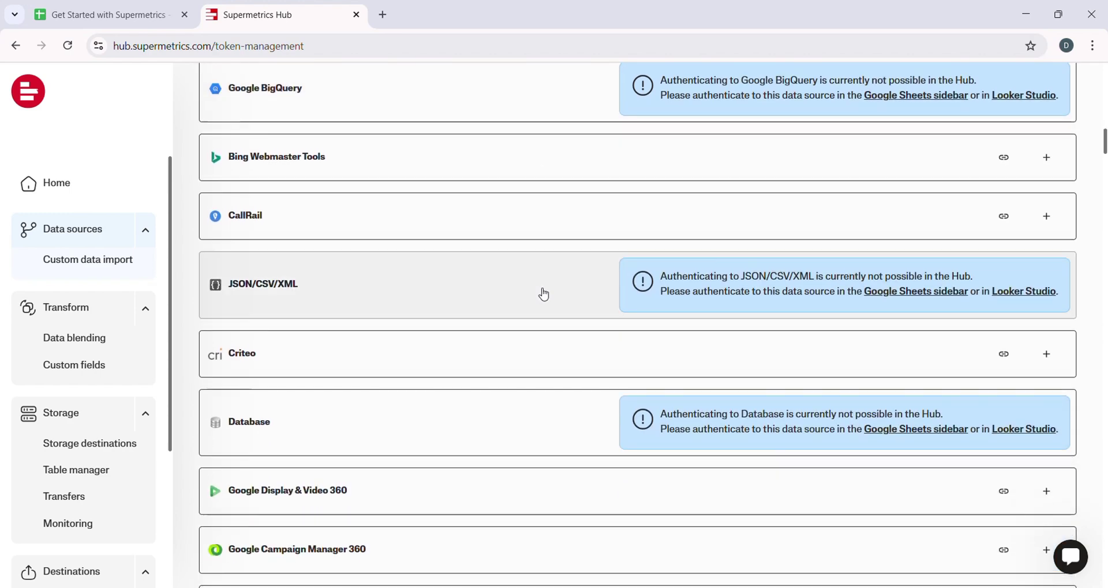
{"action": "scroll", "coordinate": [544, 295], "scroll_direction": "down", "scroll_amount": 4}
{"action": "scroll", "coordinate": [543, 294], "scroll_direction": "up", "scroll_amount": 16}
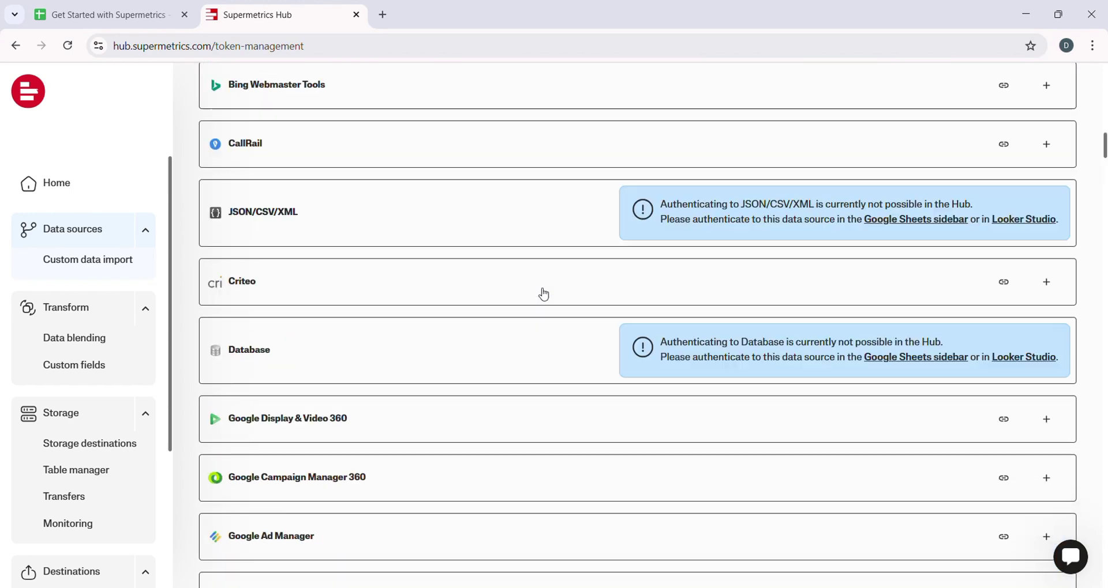
{"action": "scroll", "coordinate": [543, 294], "scroll_direction": "up", "scroll_amount": 10}
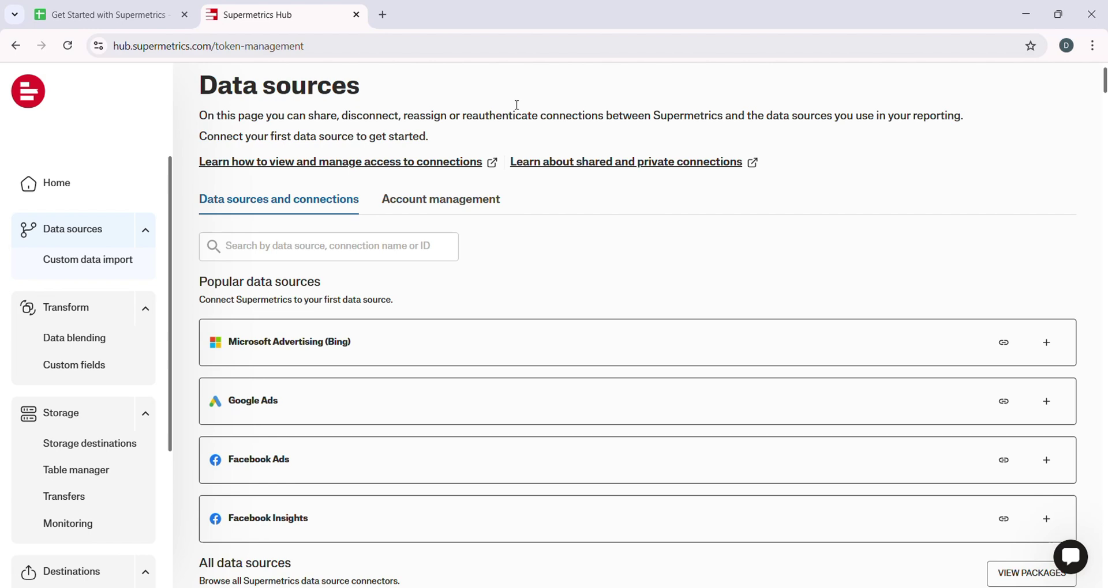
{"action": "left_click", "coordinate": [95, 245]}
{"action": "left_click", "coordinate": [95, 230]}
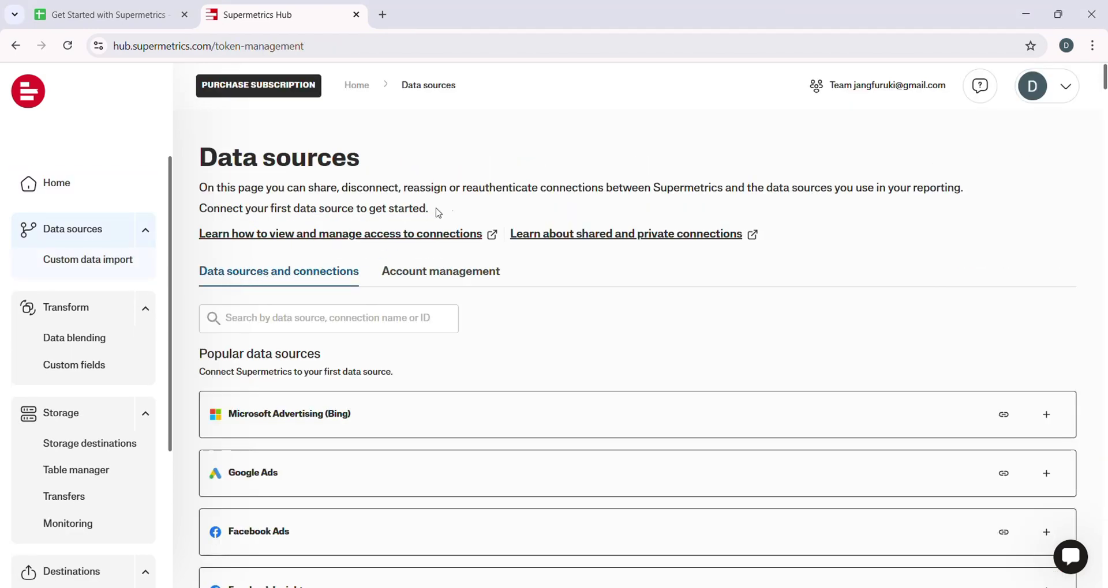
{"action": "scroll", "coordinate": [546, 267], "scroll_direction": "down", "scroll_amount": 3}
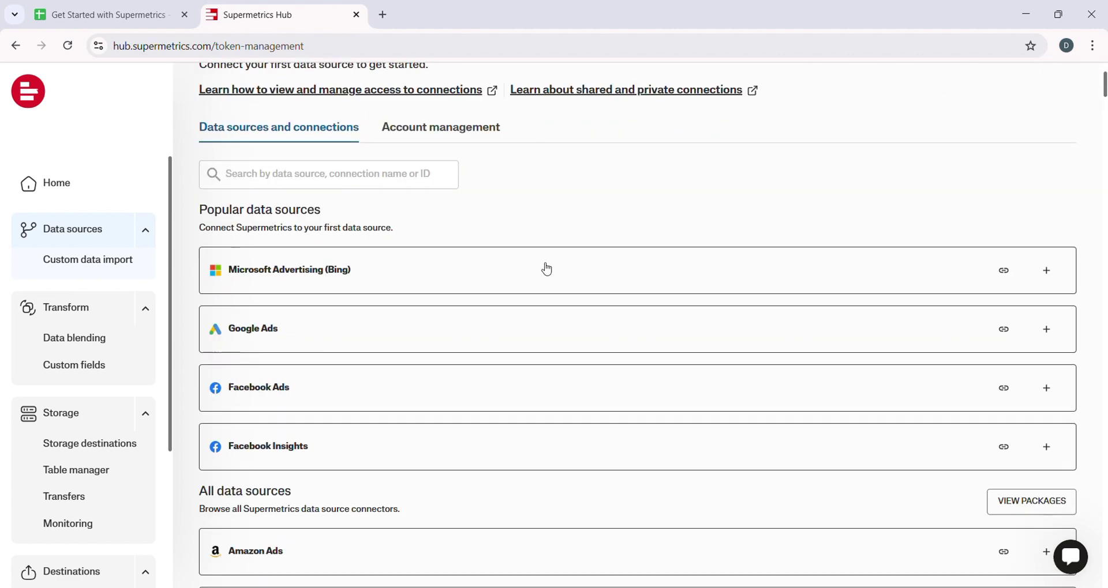
{"action": "scroll", "coordinate": [547, 270], "scroll_direction": "down", "scroll_amount": 5}
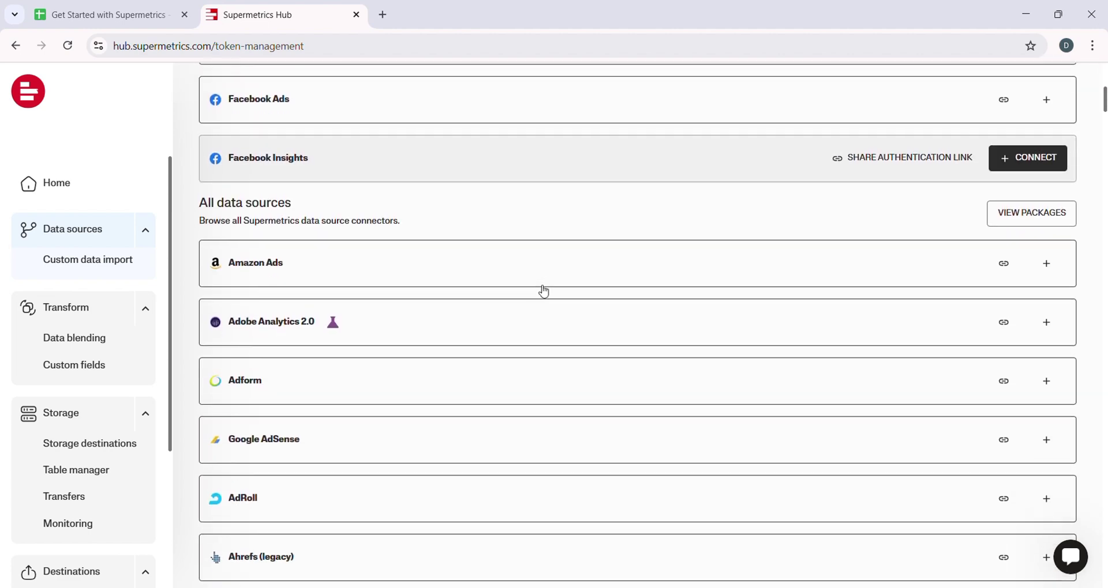
{"action": "scroll", "coordinate": [544, 292], "scroll_direction": "down", "scroll_amount": 10}
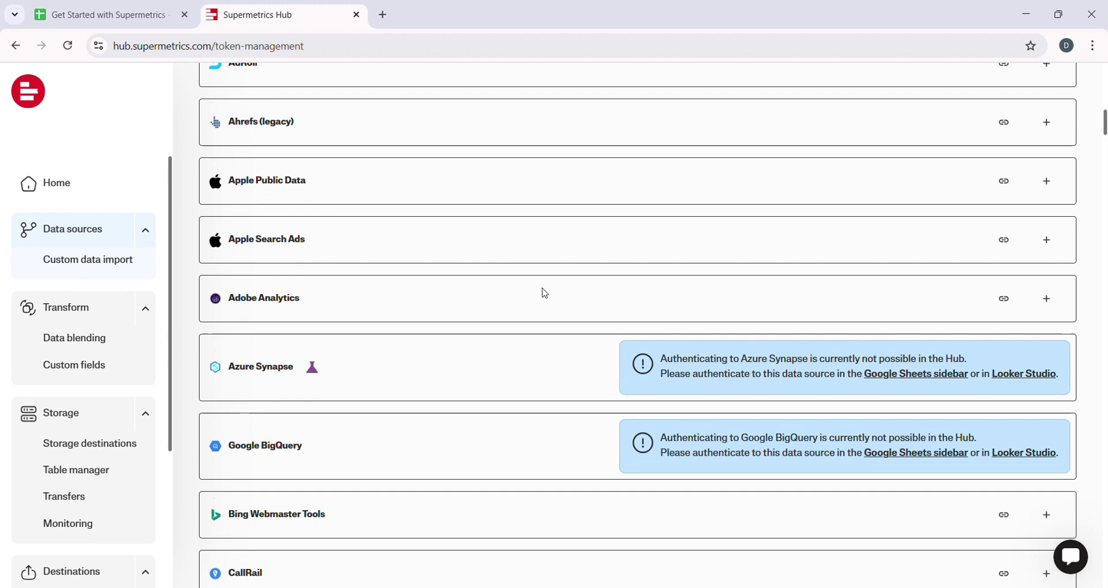
{"action": "scroll", "coordinate": [544, 295], "scroll_direction": "down", "scroll_amount": 8}
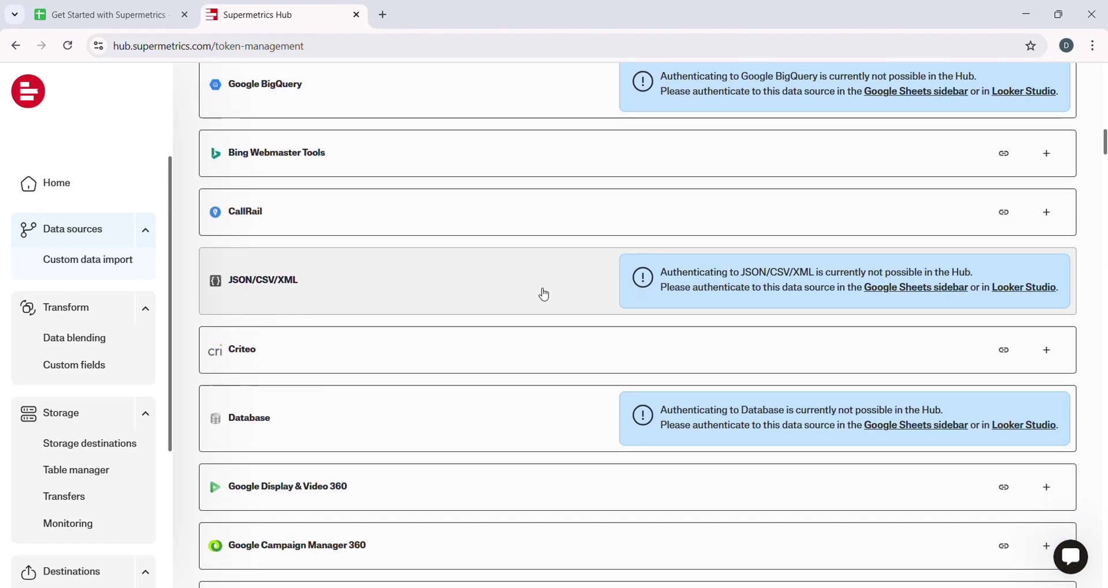
{"action": "scroll", "coordinate": [544, 295], "scroll_direction": "down", "scroll_amount": 4}
{"action": "scroll", "coordinate": [544, 295], "scroll_direction": "up", "scroll_amount": 17}
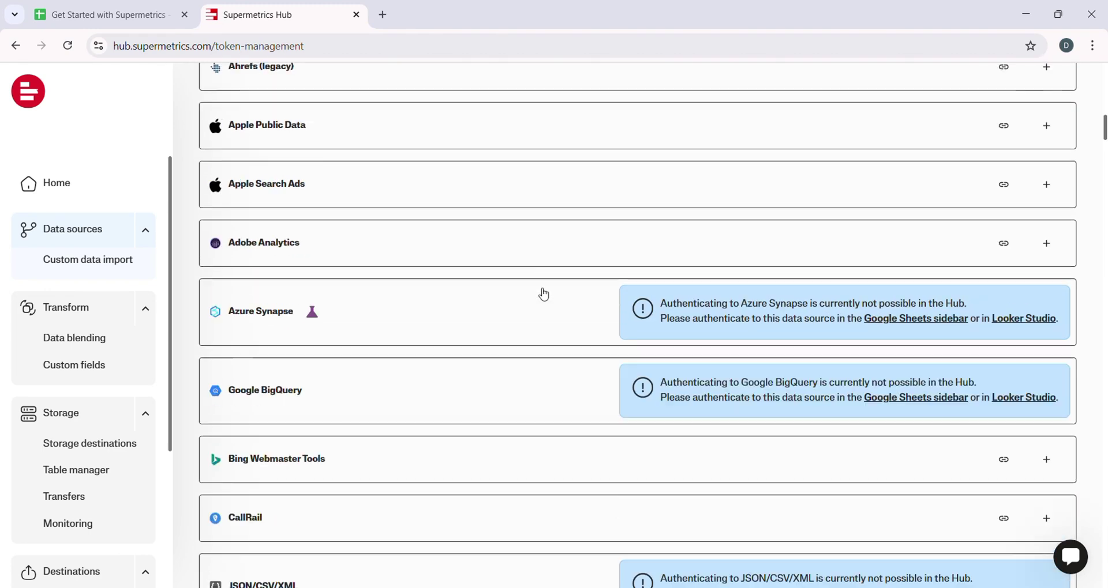
{"action": "scroll", "coordinate": [544, 295], "scroll_direction": "up", "scroll_amount": 12}
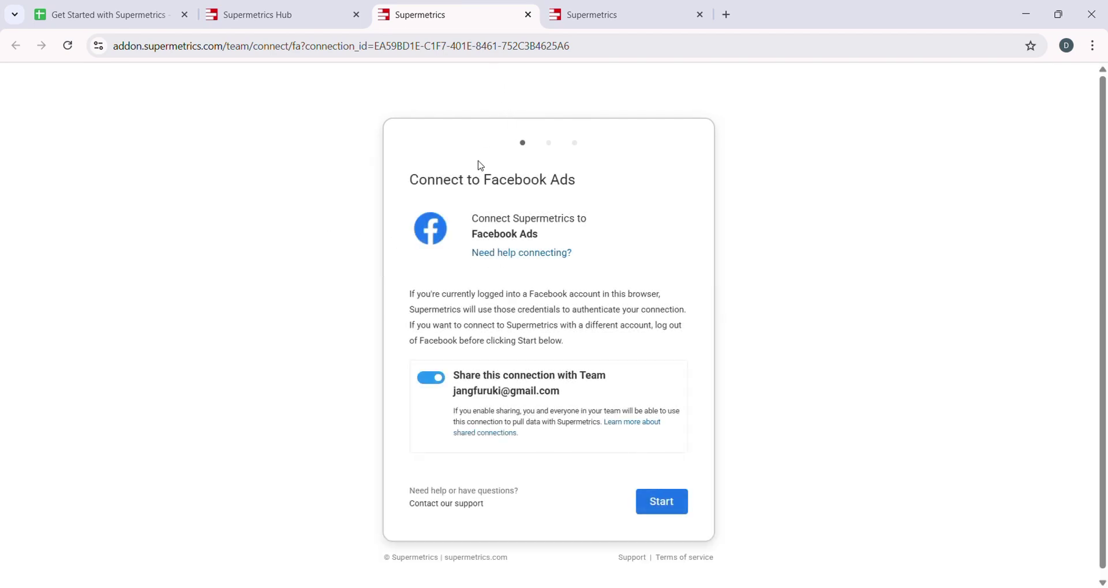
Start the Facebook Ads connection with team sharing left on.
{"action": "left_click", "coordinate": [679, 513]}
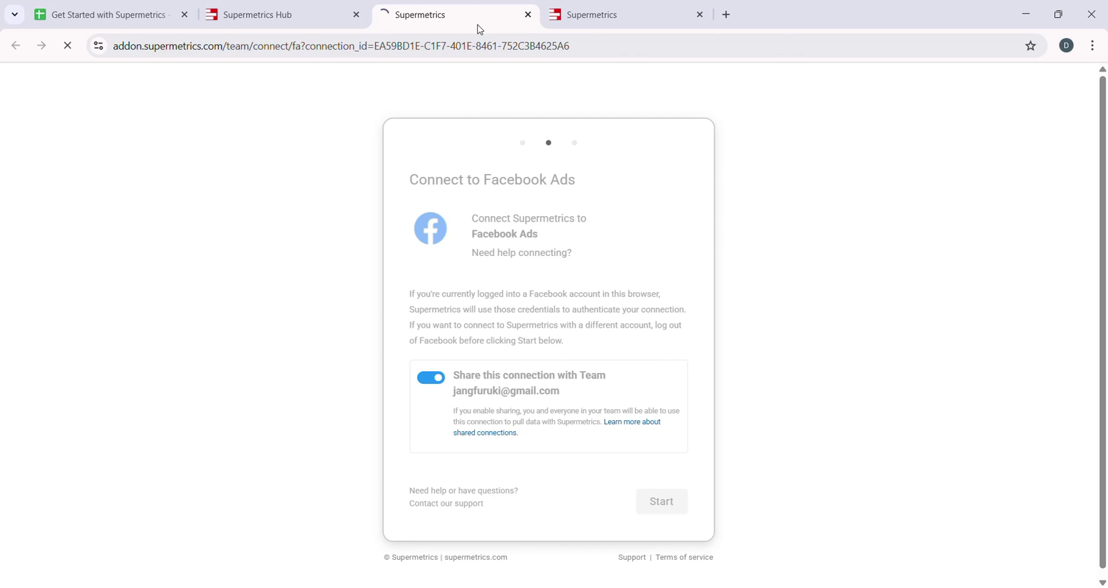
Read the 'How can we help you today?' and 'Let's make this simple' conversations, then show the News feed.
{"action": "scroll", "coordinate": [912, 217], "scroll_direction": "down", "scroll_amount": 1}
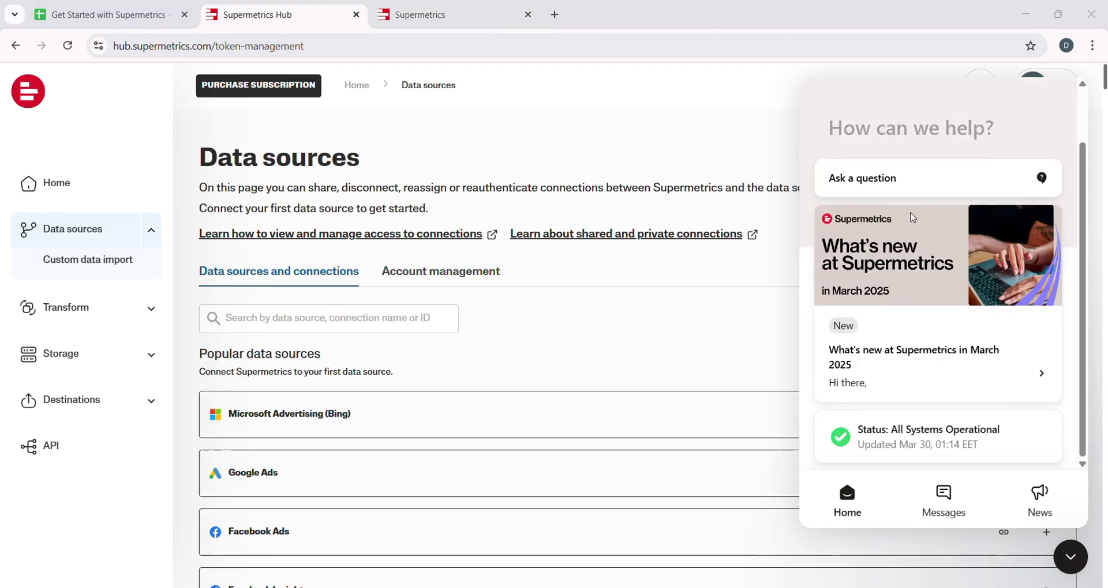
{"action": "left_click", "coordinate": [944, 495]}
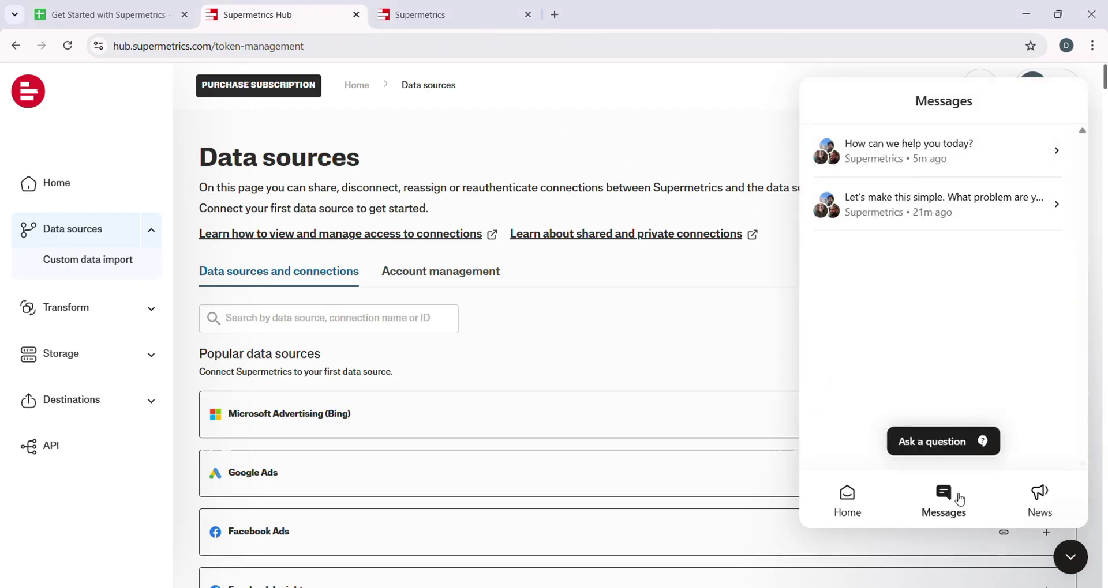
{"action": "left_click", "coordinate": [1056, 152]}
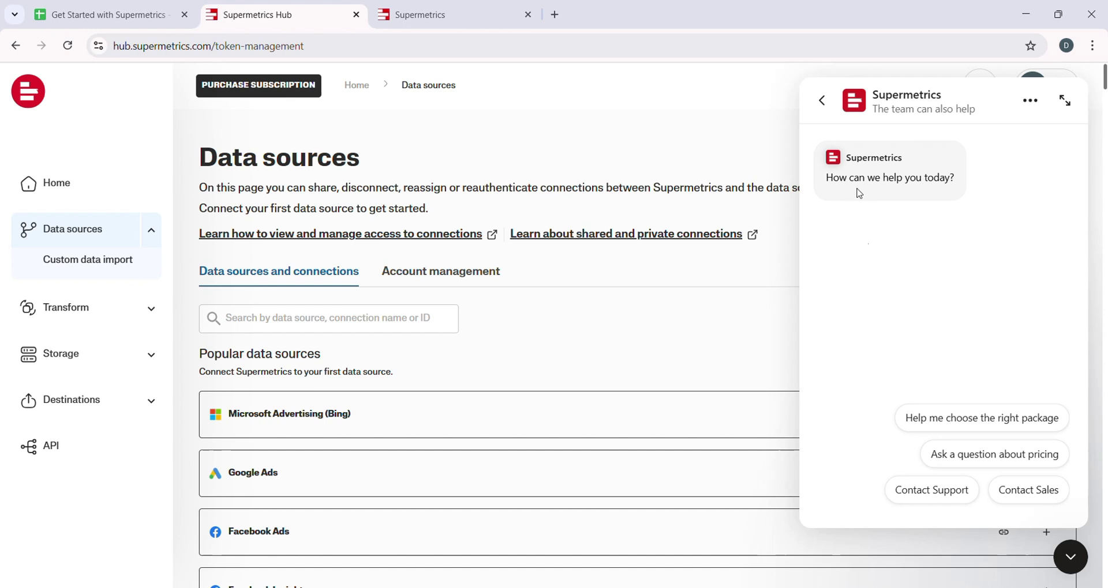
{"action": "left_click", "coordinate": [824, 101]}
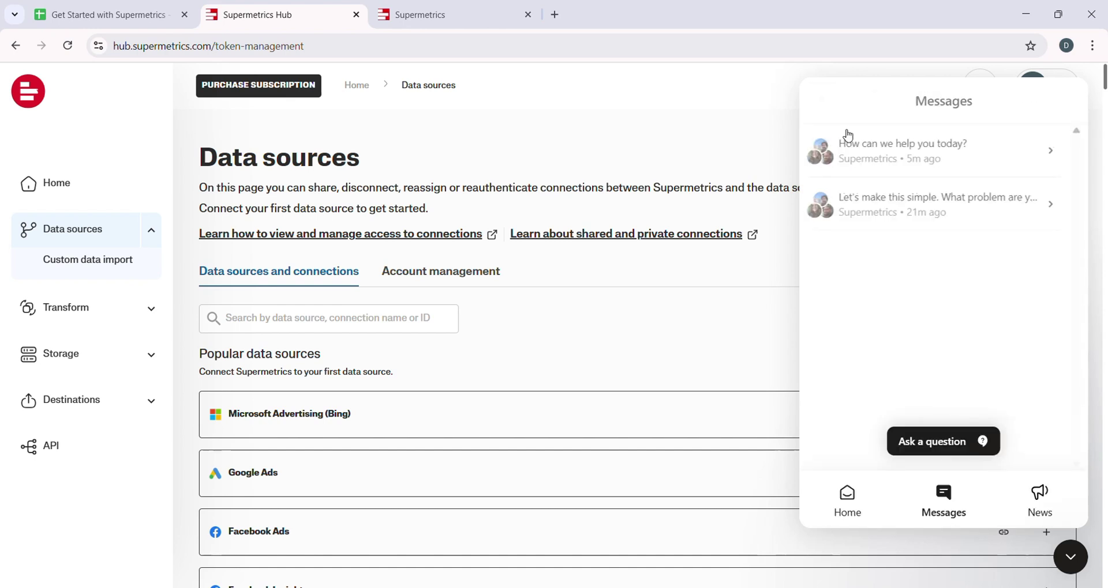
{"action": "left_click", "coordinate": [918, 205]}
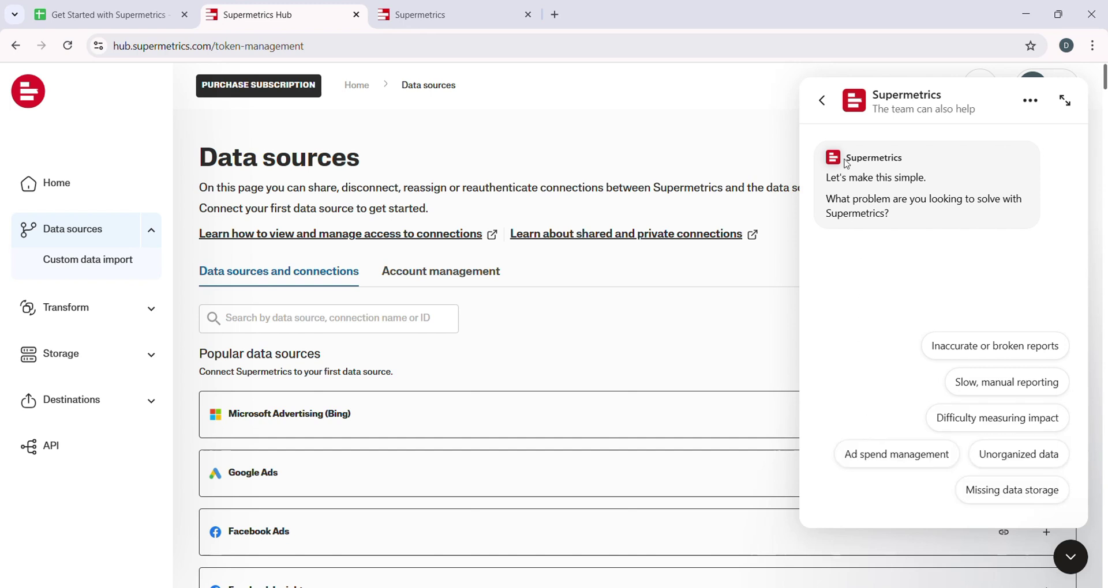
{"action": "left_click", "coordinate": [820, 103]}
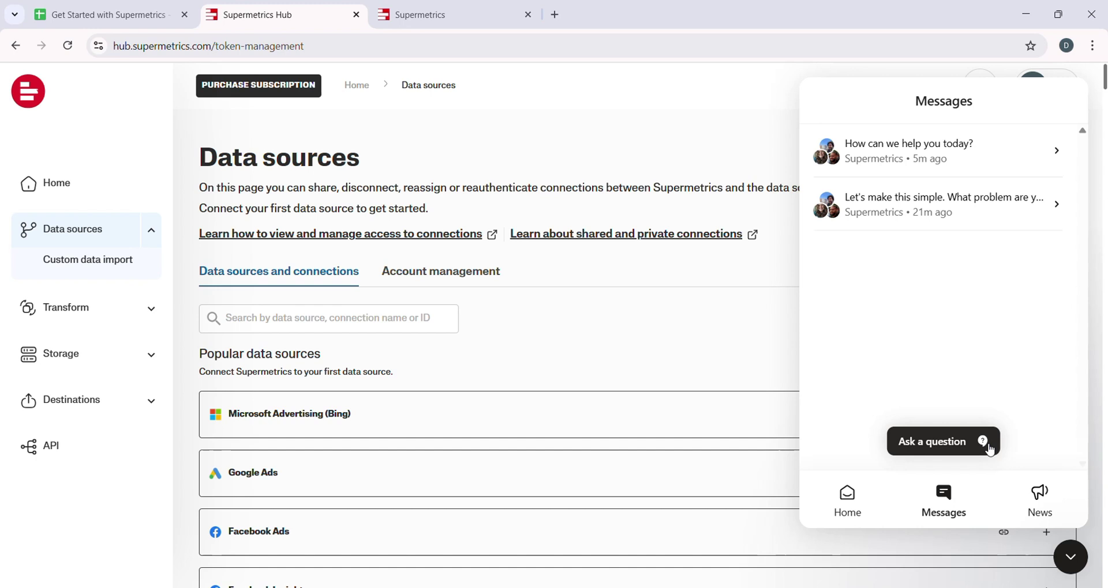
{"action": "left_click", "coordinate": [1043, 508]}
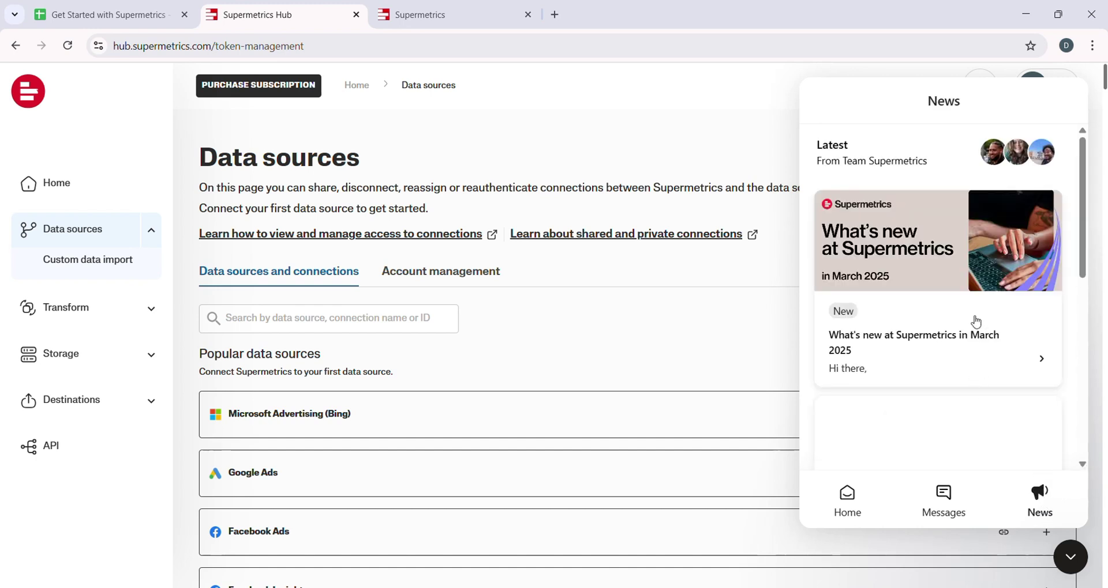
{"action": "scroll", "coordinate": [975, 284], "scroll_direction": "down", "scroll_amount": 3}
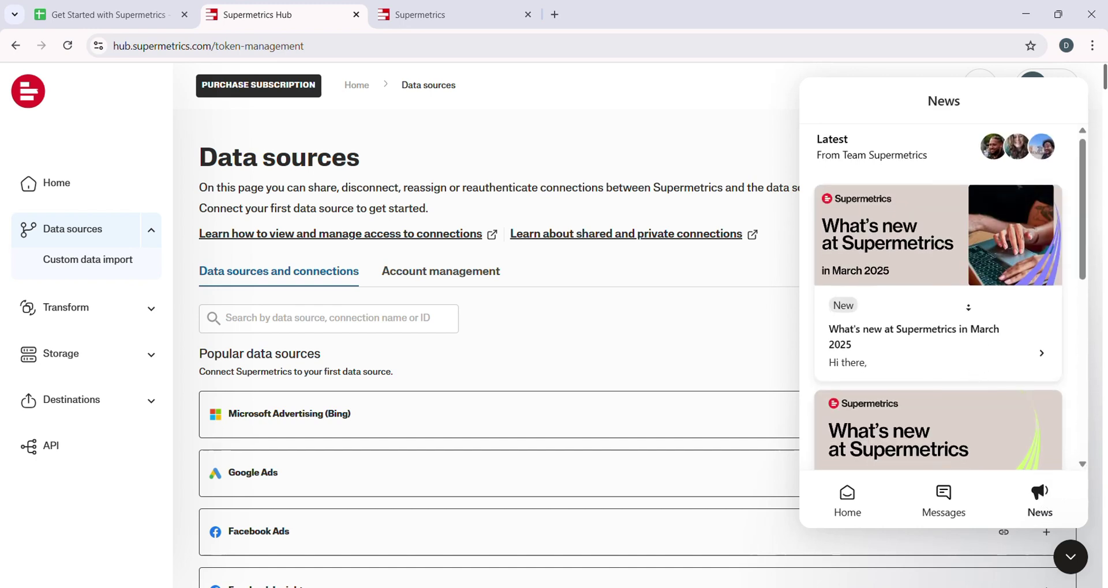
{"action": "scroll", "coordinate": [967, 313], "scroll_direction": "down", "scroll_amount": 3}
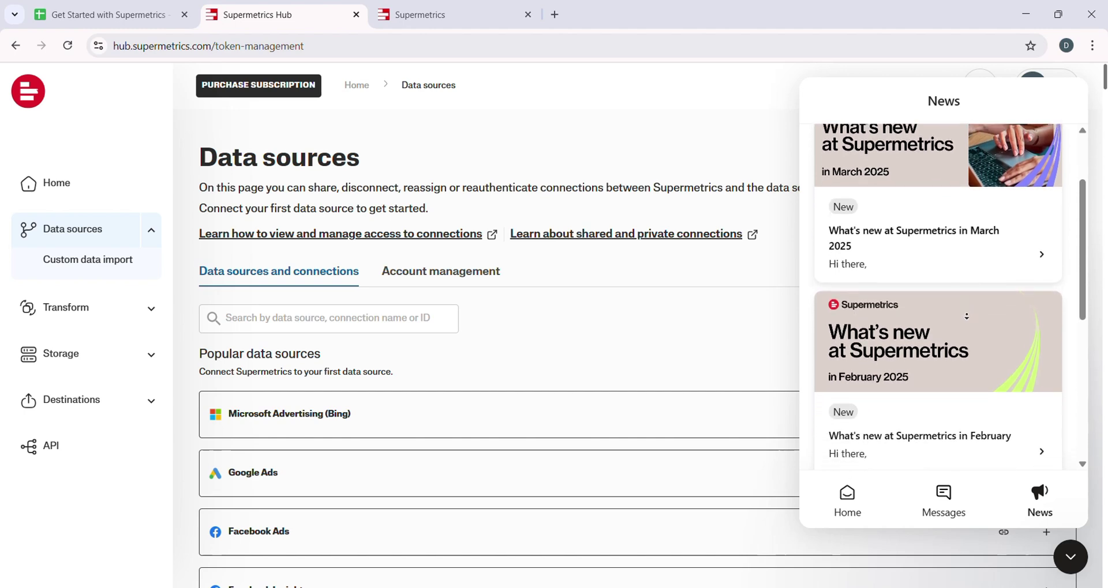
{"action": "scroll", "coordinate": [966, 316], "scroll_direction": "down", "scroll_amount": 3}
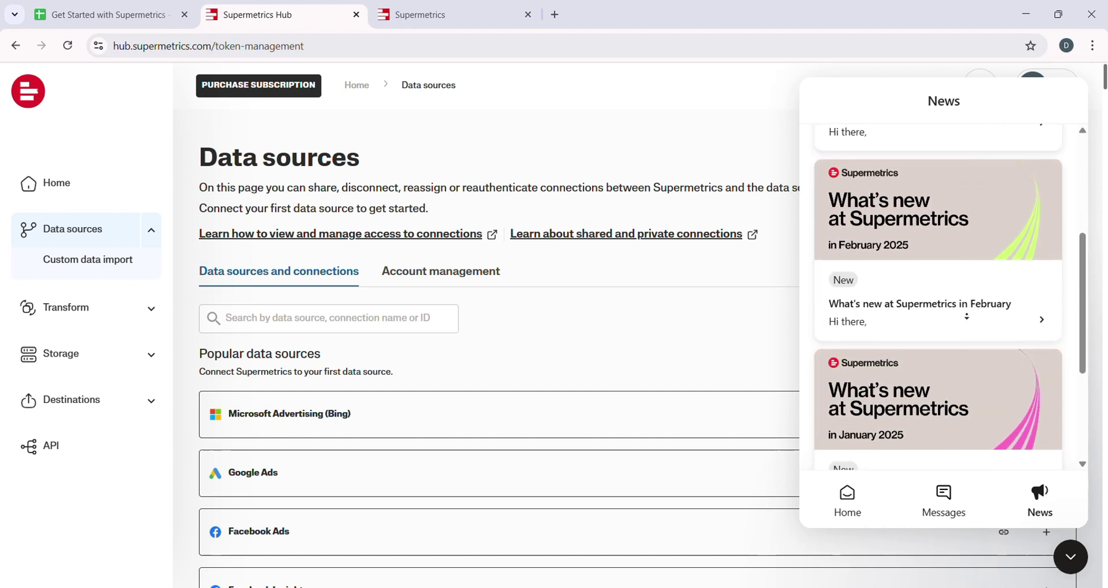
{"action": "scroll", "coordinate": [965, 320], "scroll_direction": "down", "scroll_amount": 2}
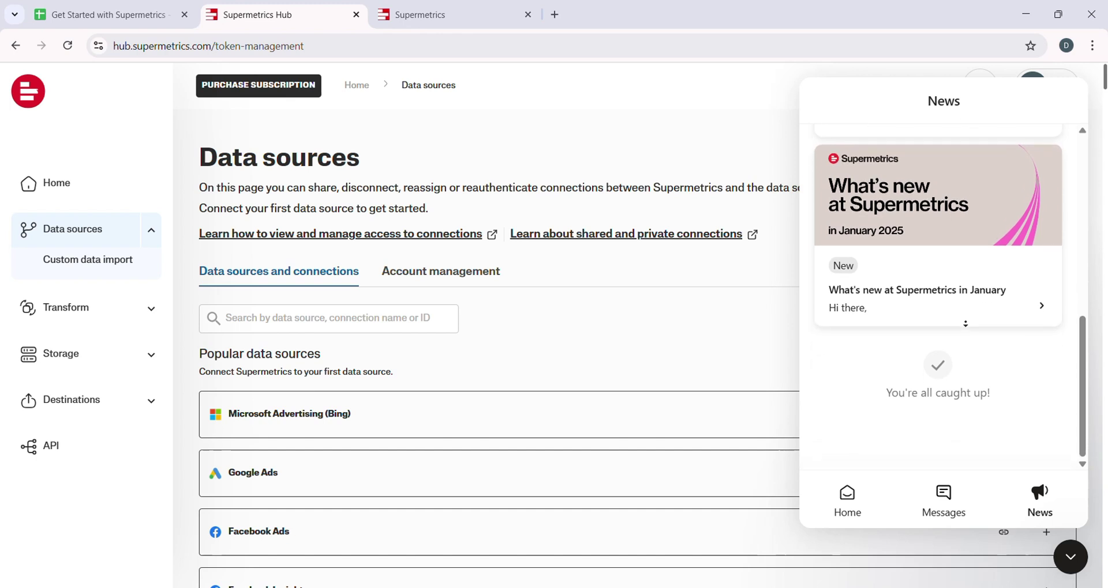
{"action": "scroll", "coordinate": [965, 324], "scroll_direction": "up", "scroll_amount": 3}
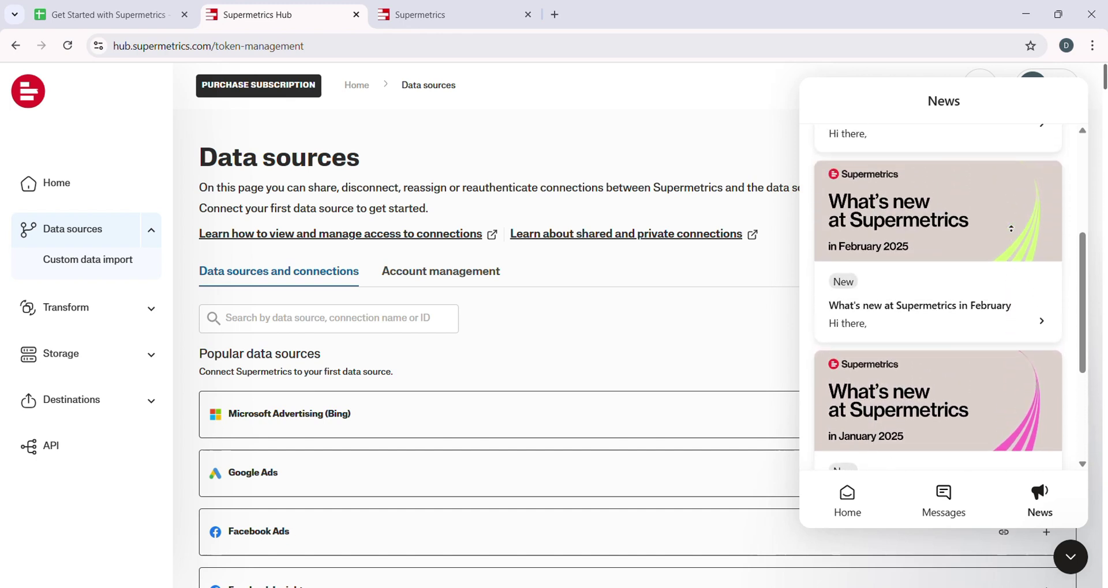
{"action": "scroll", "coordinate": [1011, 229], "scroll_direction": "up", "scroll_amount": 4}
{"action": "right_click", "coordinate": [1015, 184]}
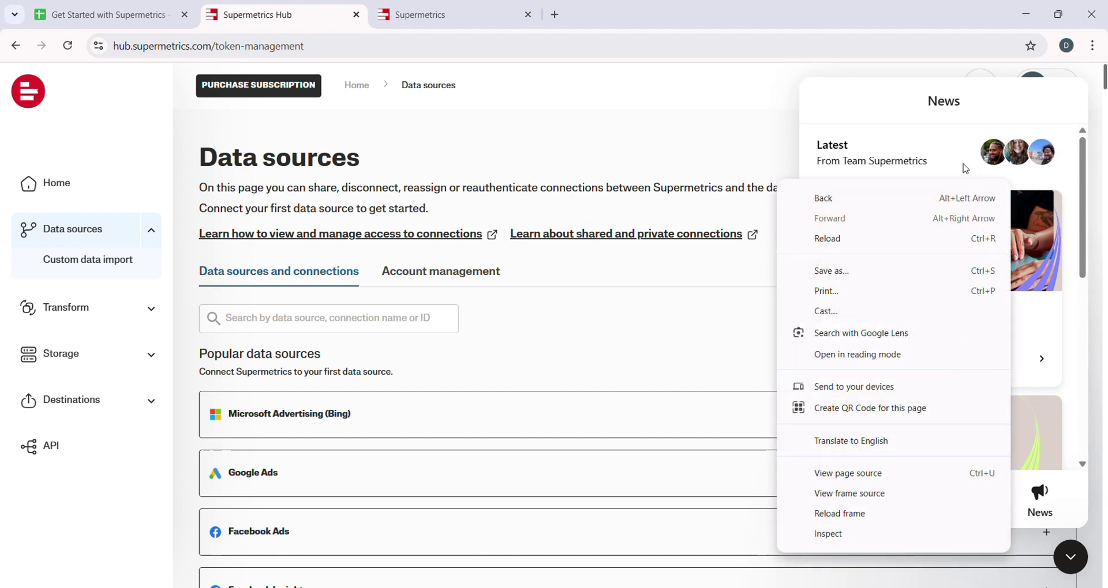